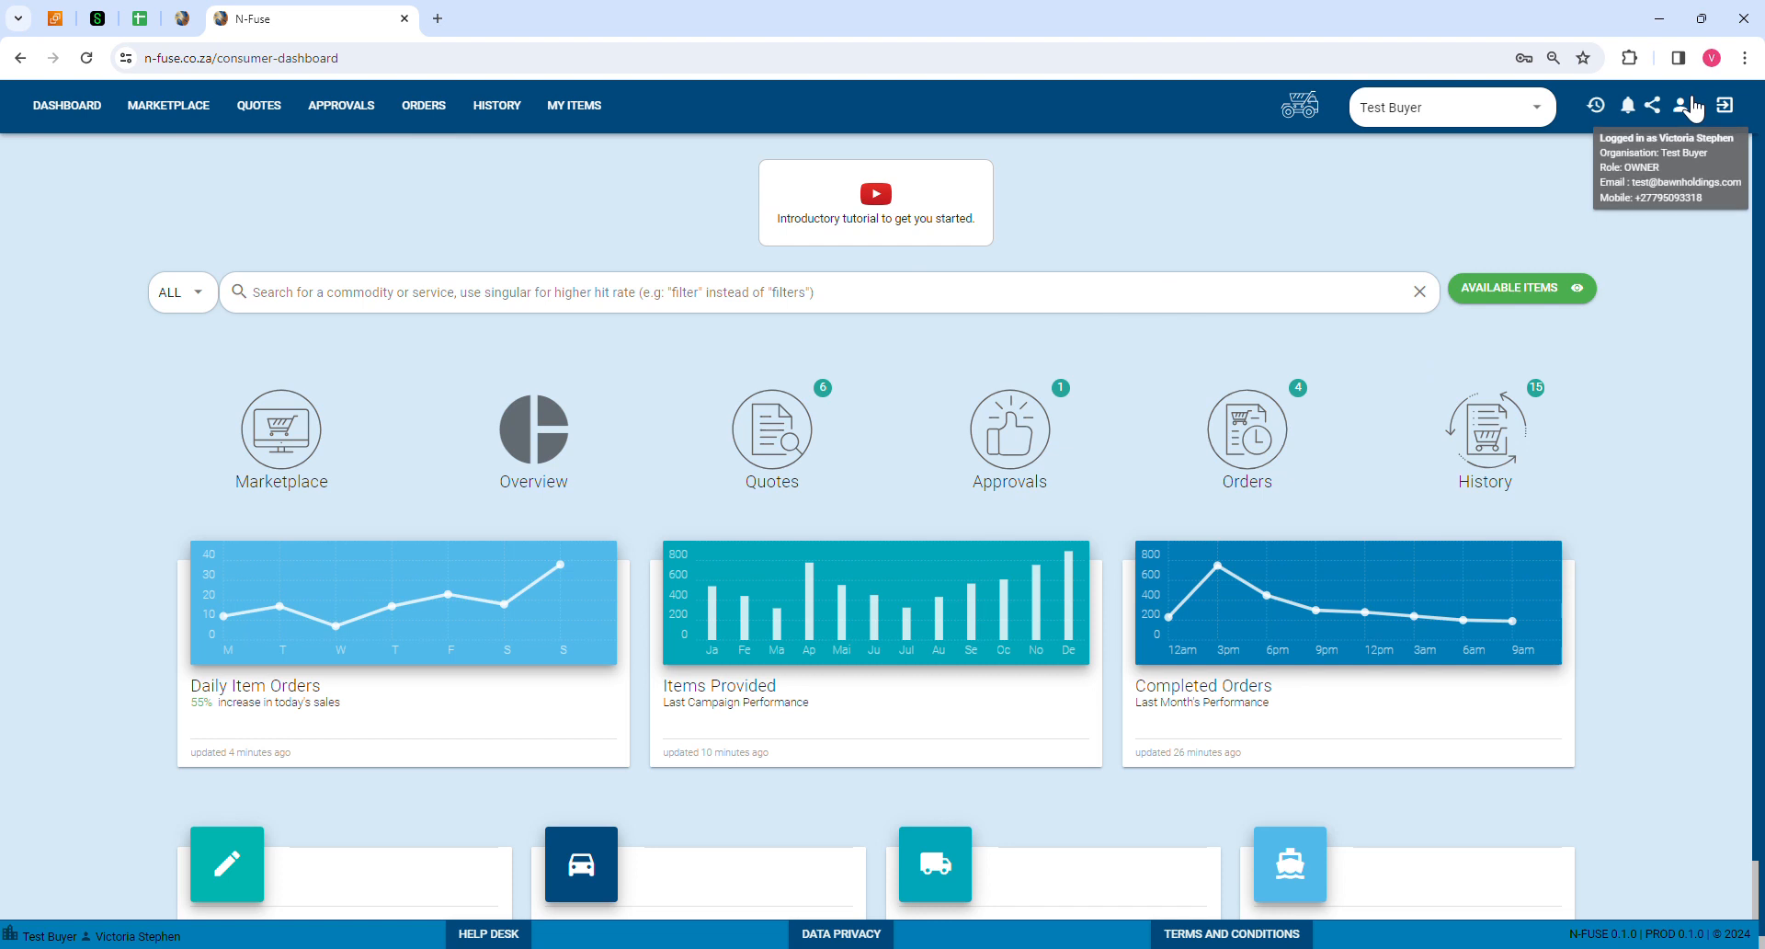
Step: Open organisation admin and show the Buying Operations list containing only Test Buyer
left_click(1690, 106)
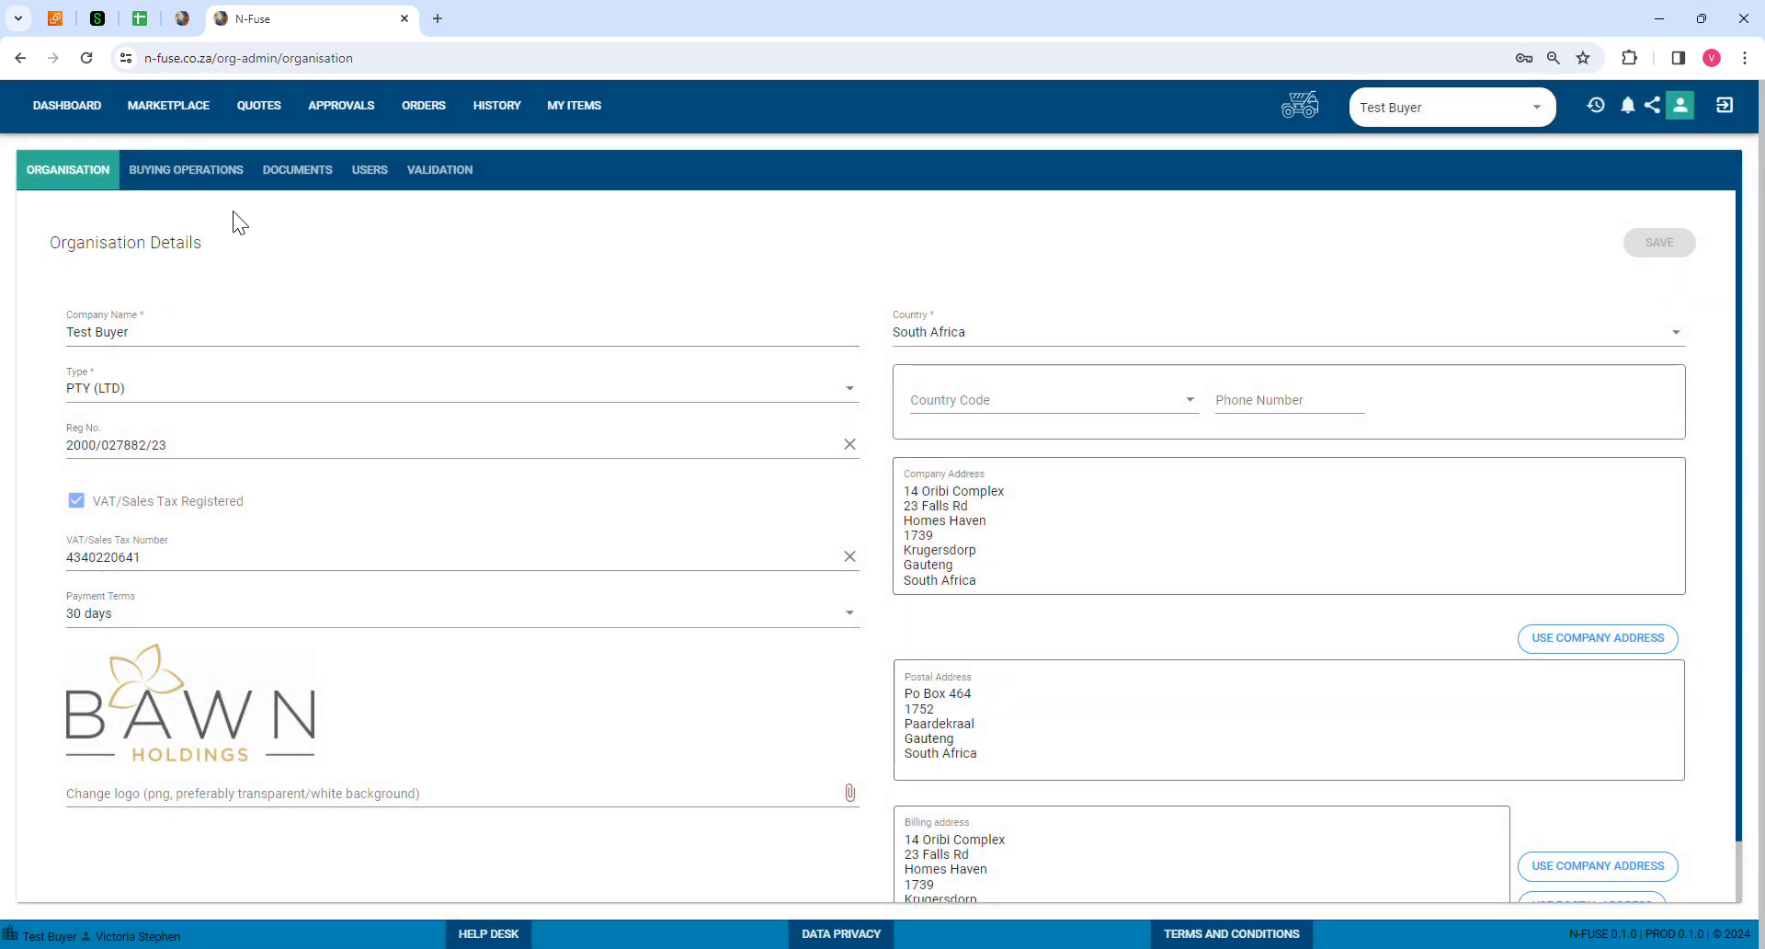
left_click(193, 175)
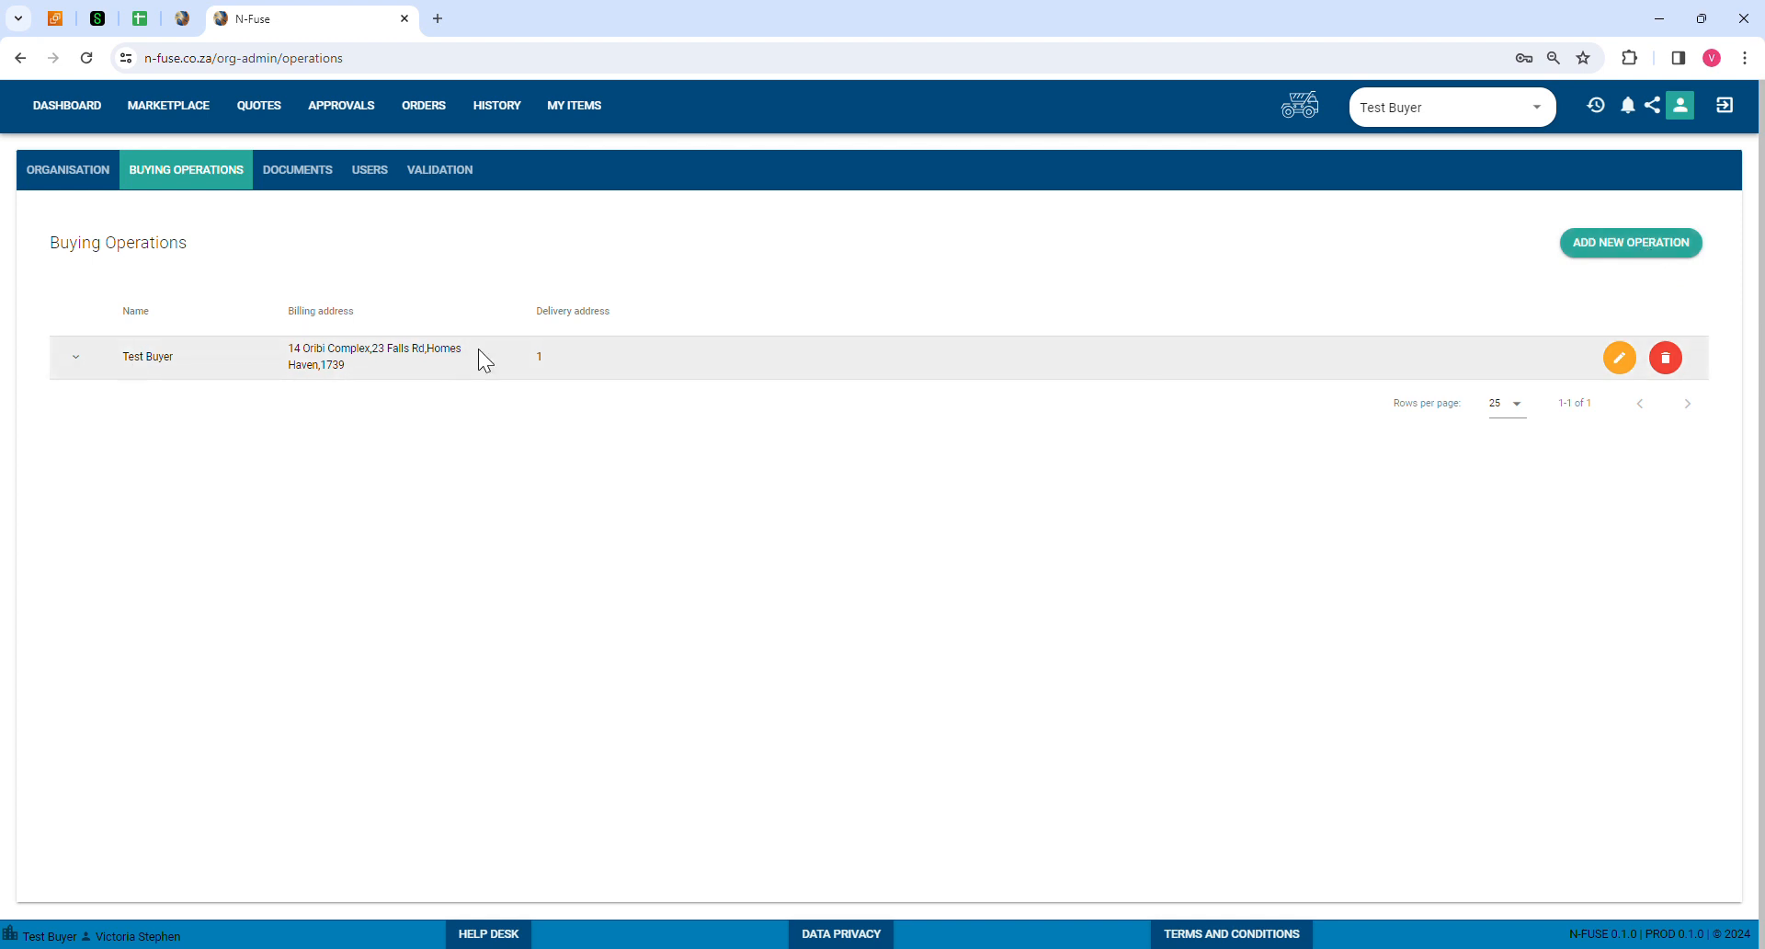
Step: Return to the Buying Operations page and open an empty Add Operation form
left_click(42, 175)
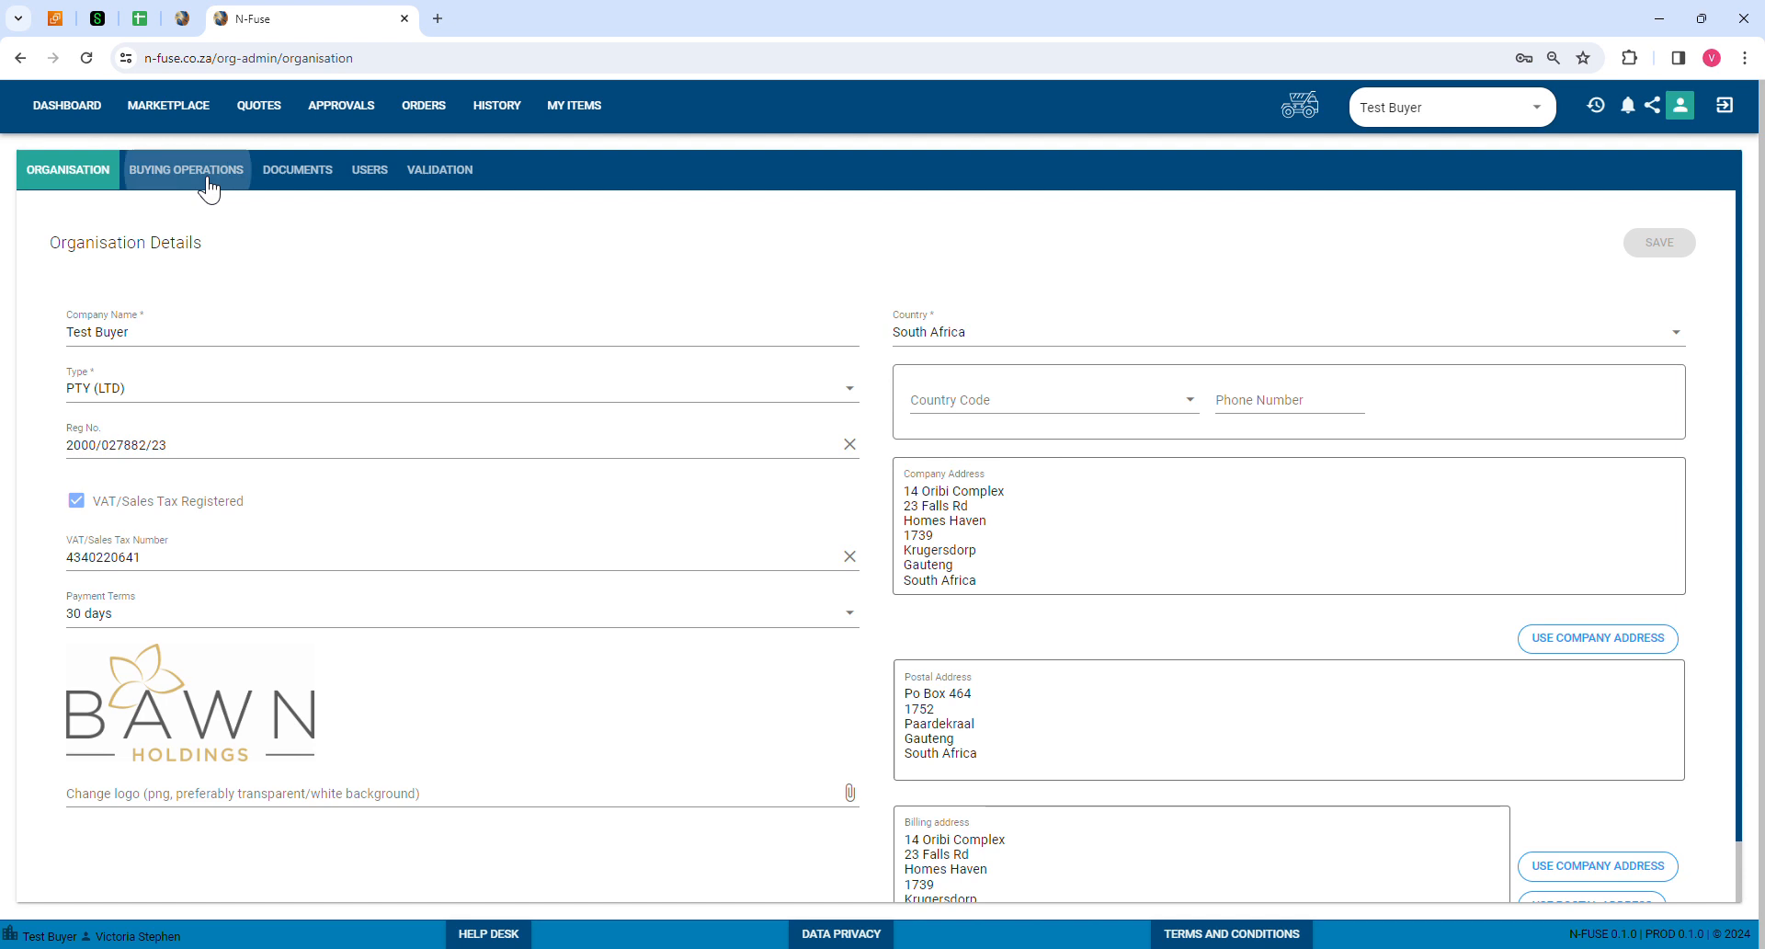
left_click(204, 180)
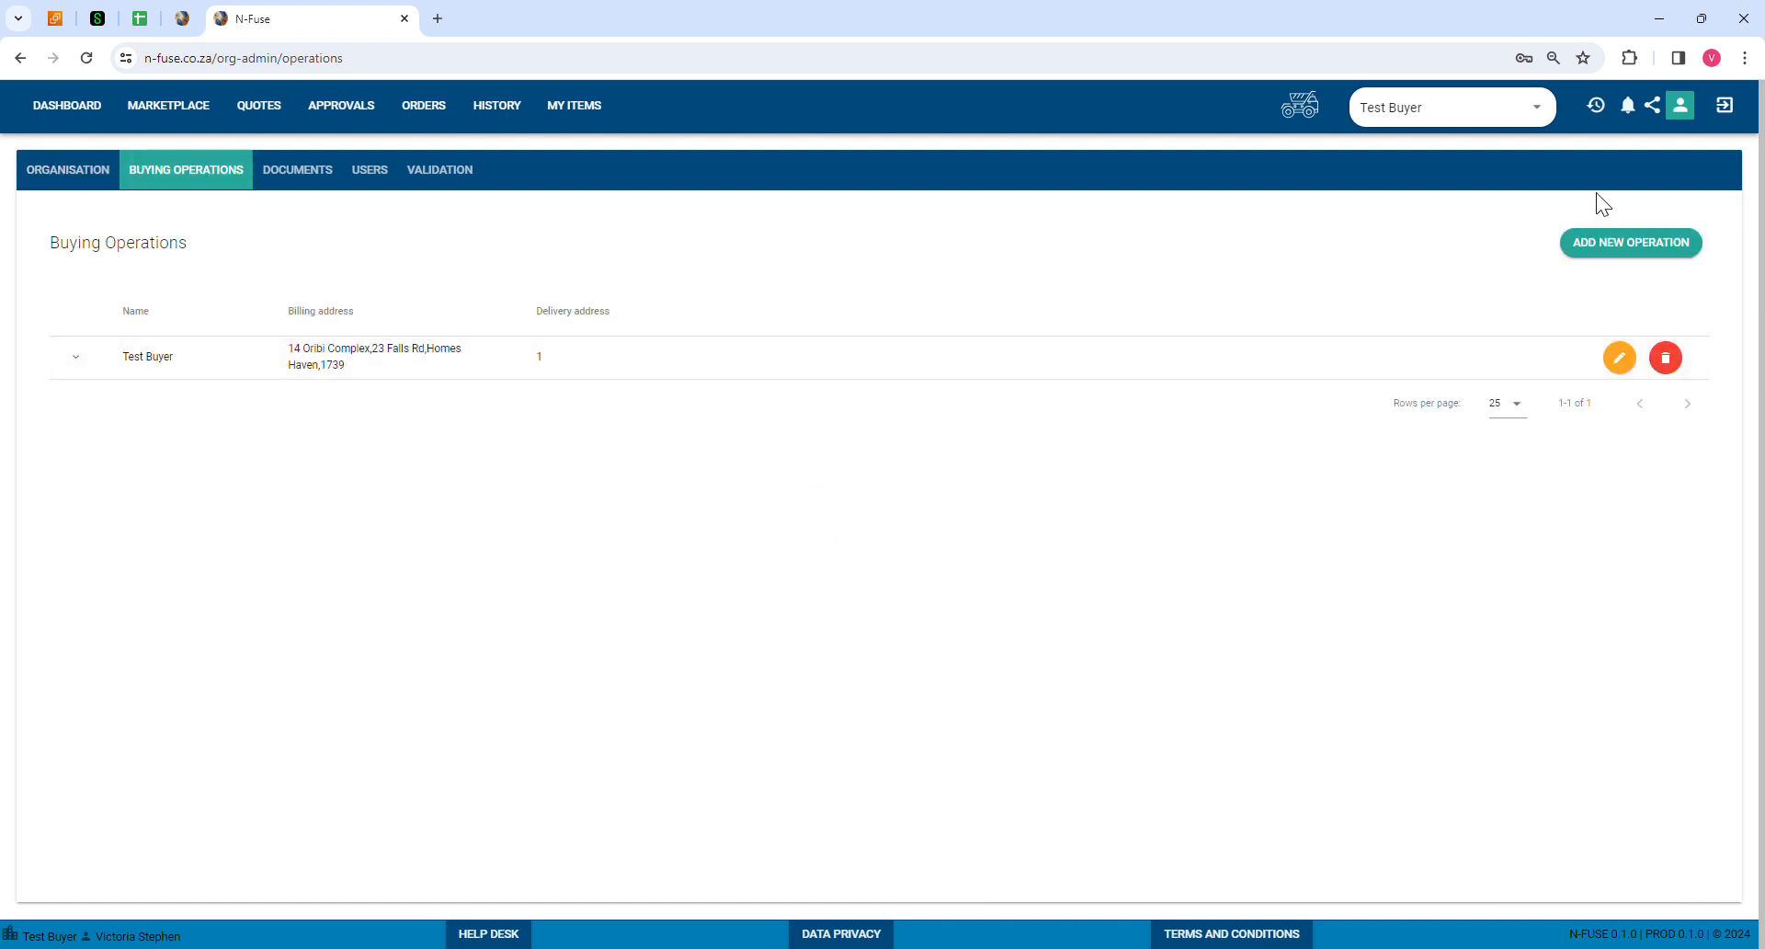
left_click(1656, 255)
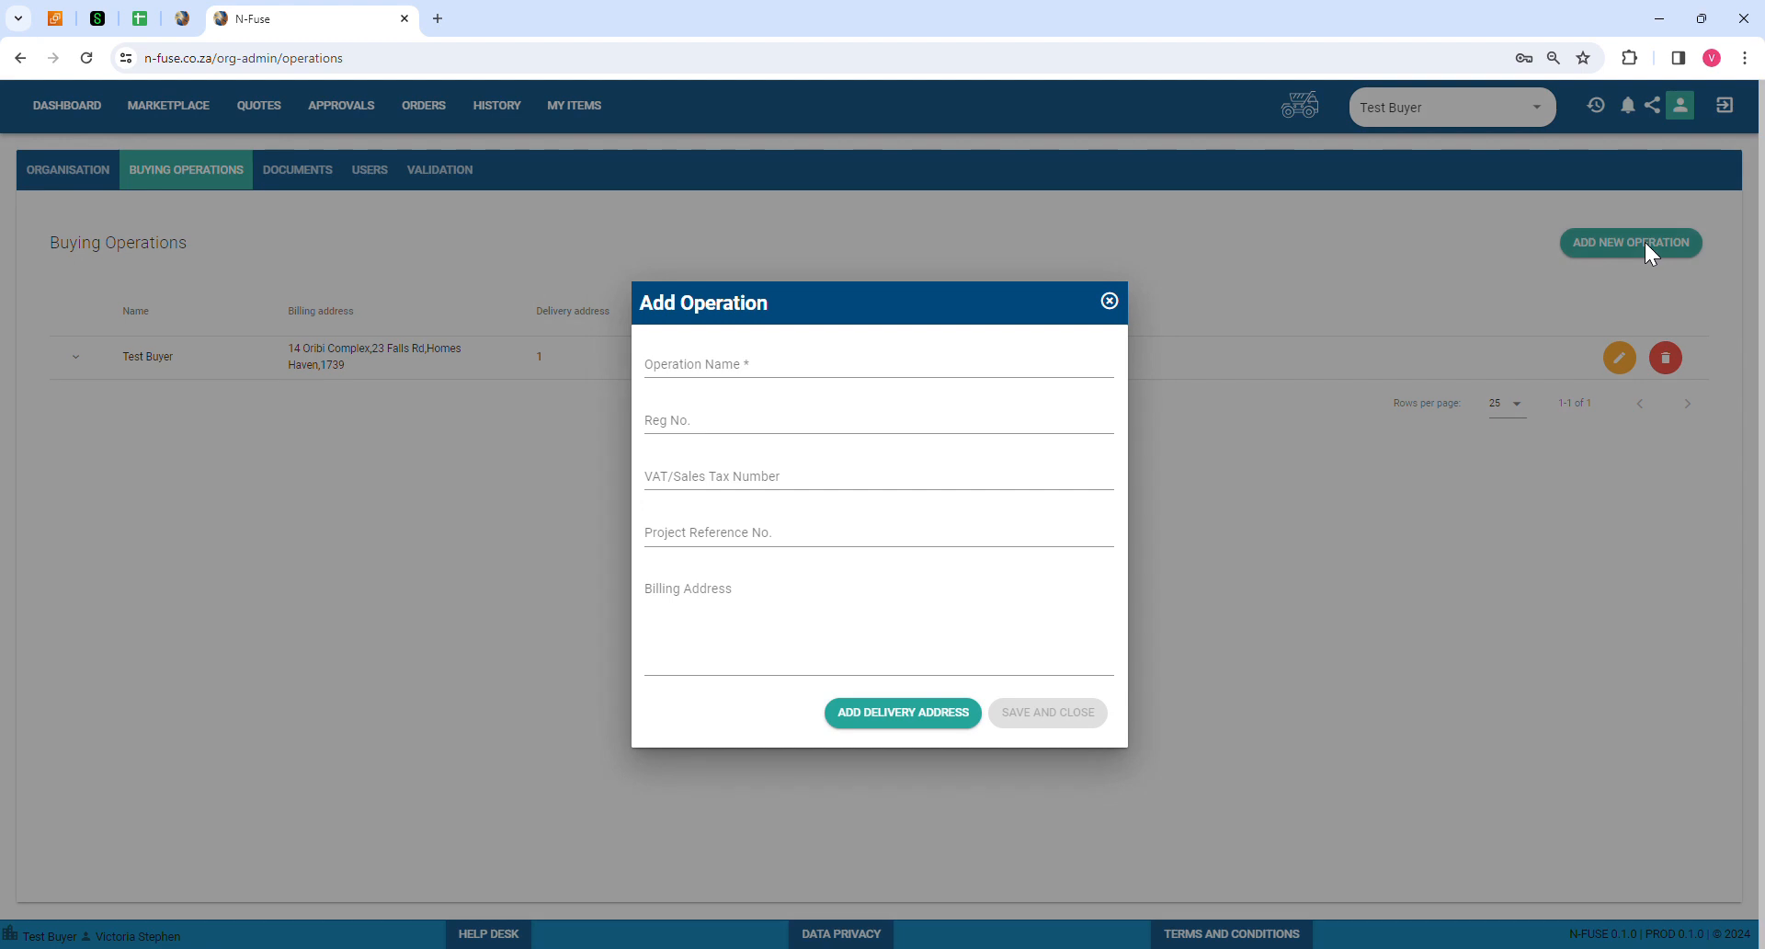
left_click(704, 378)
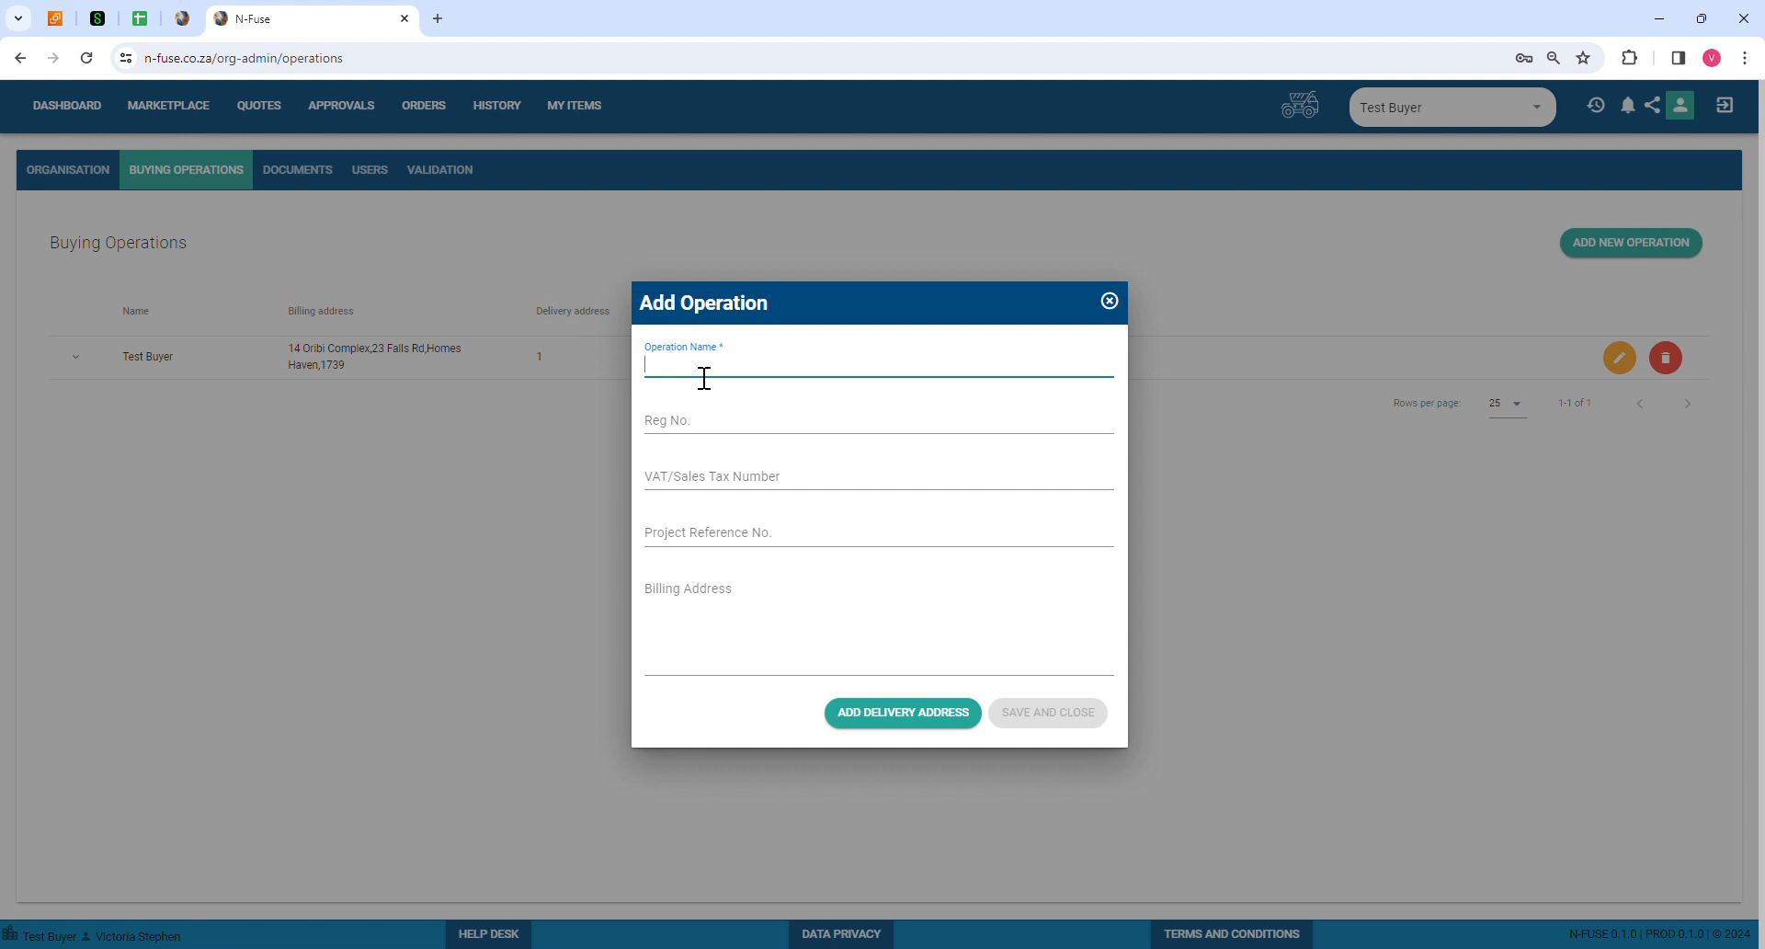
type("Mine A")
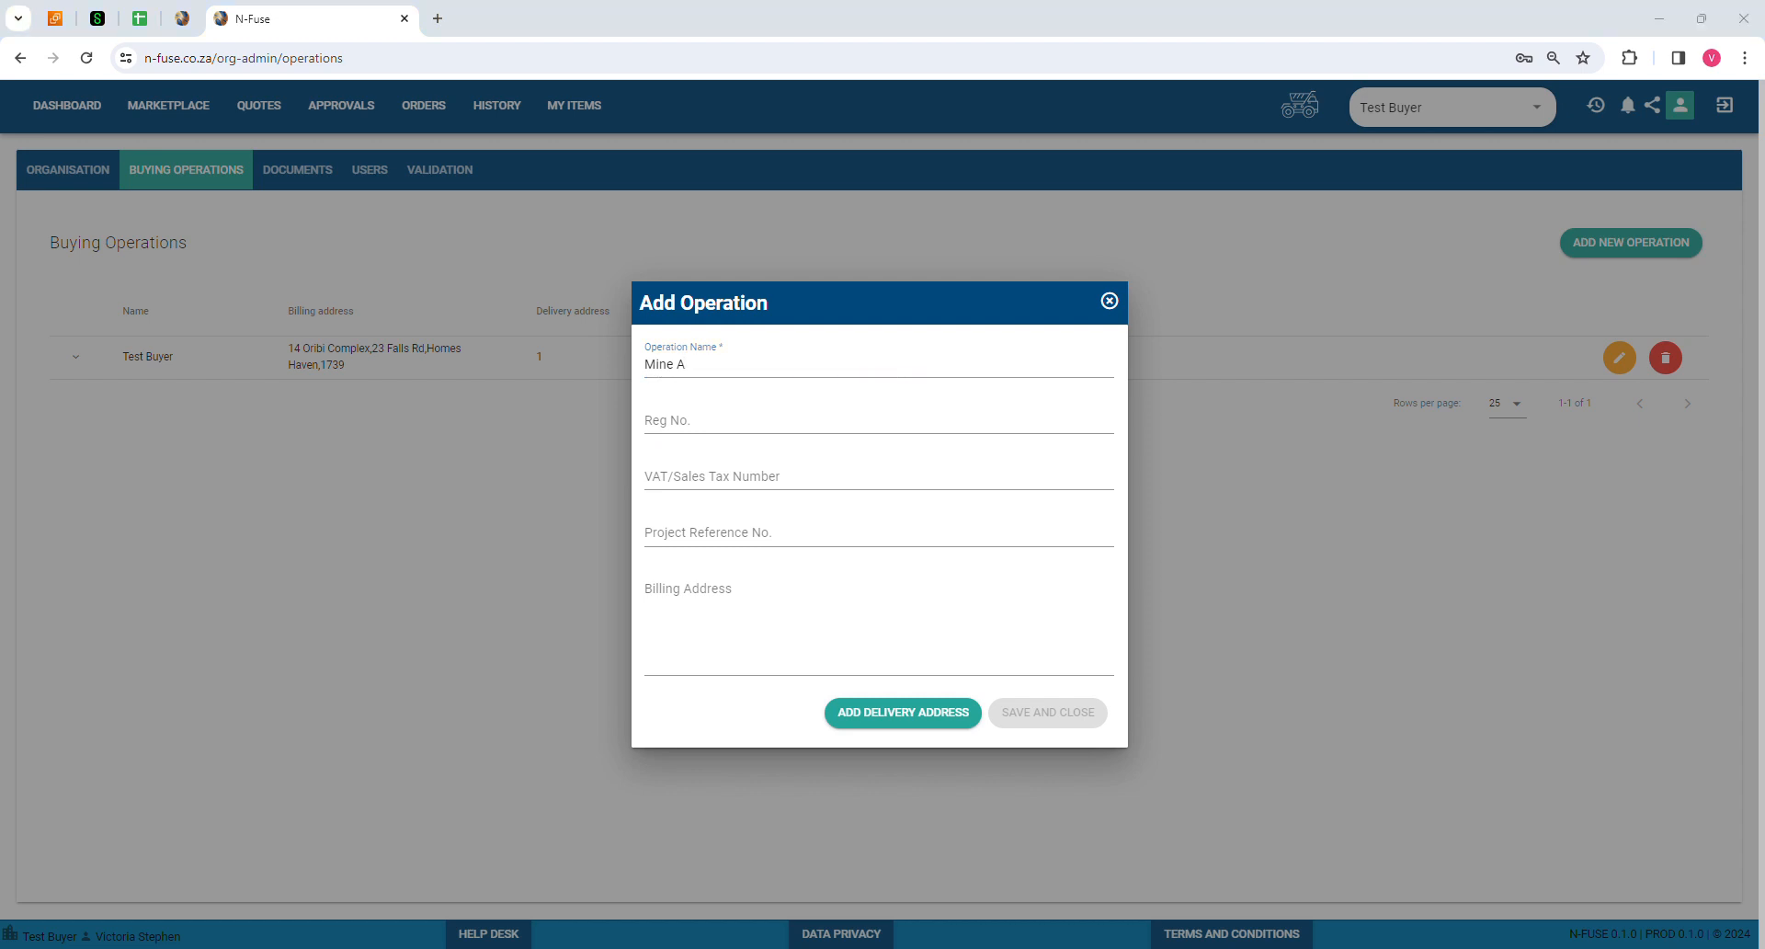
left_click(724, 438)
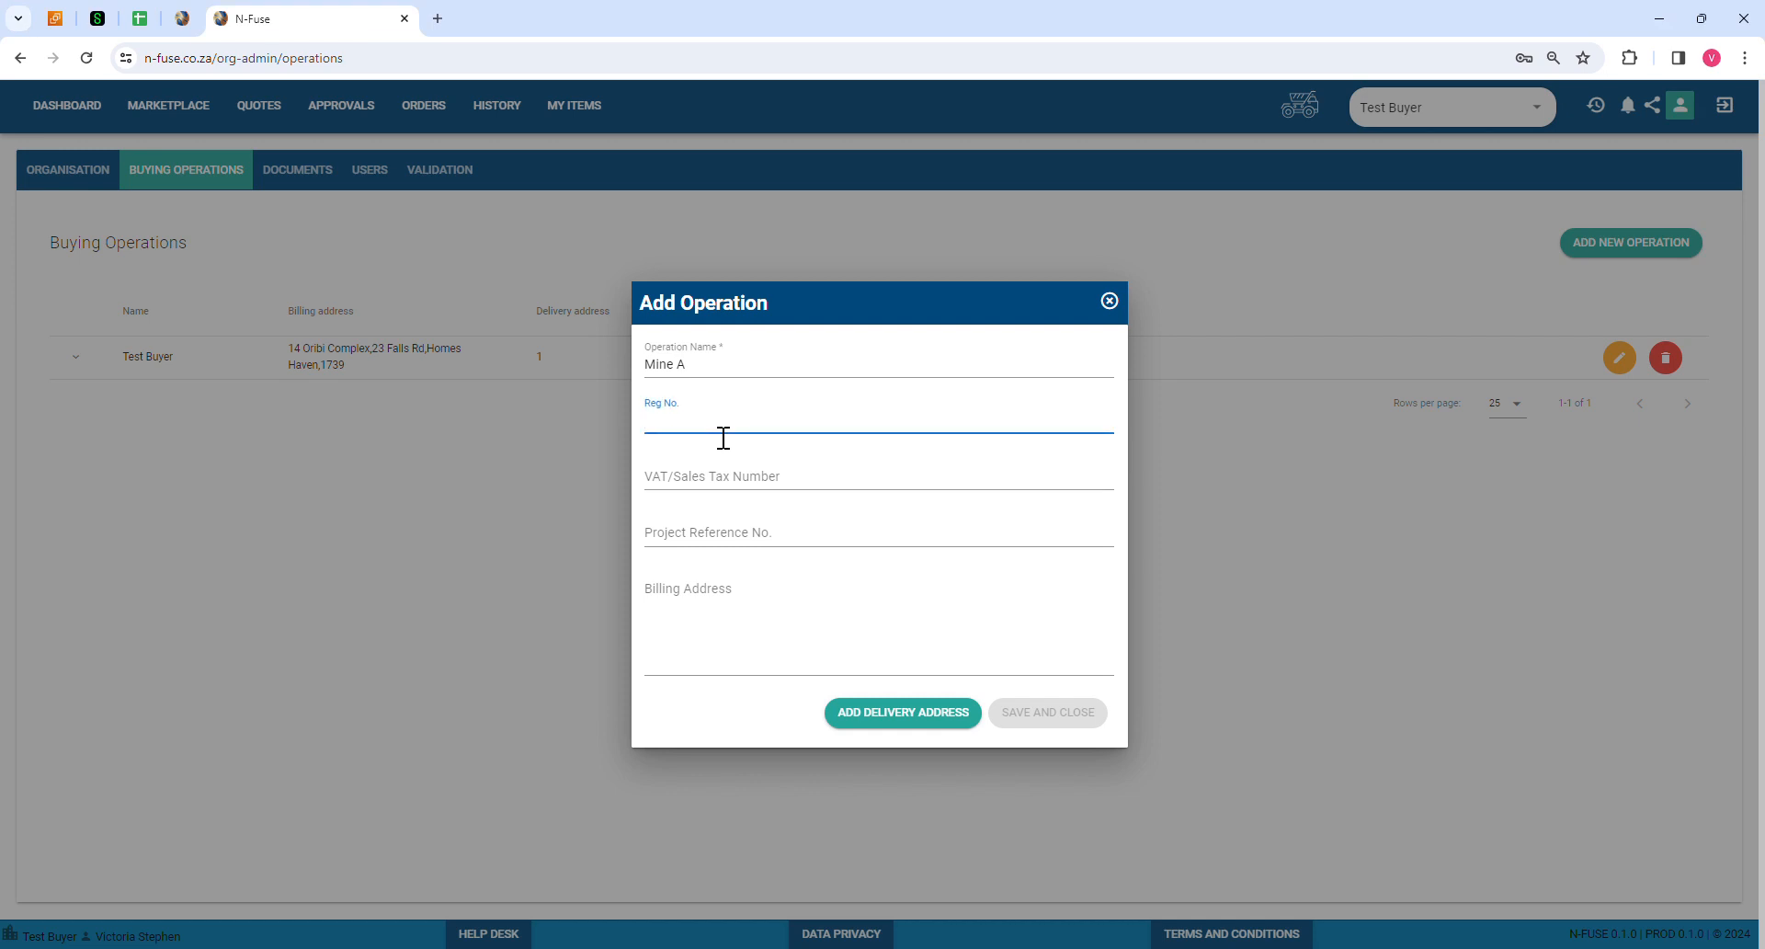
left_click(715, 487)
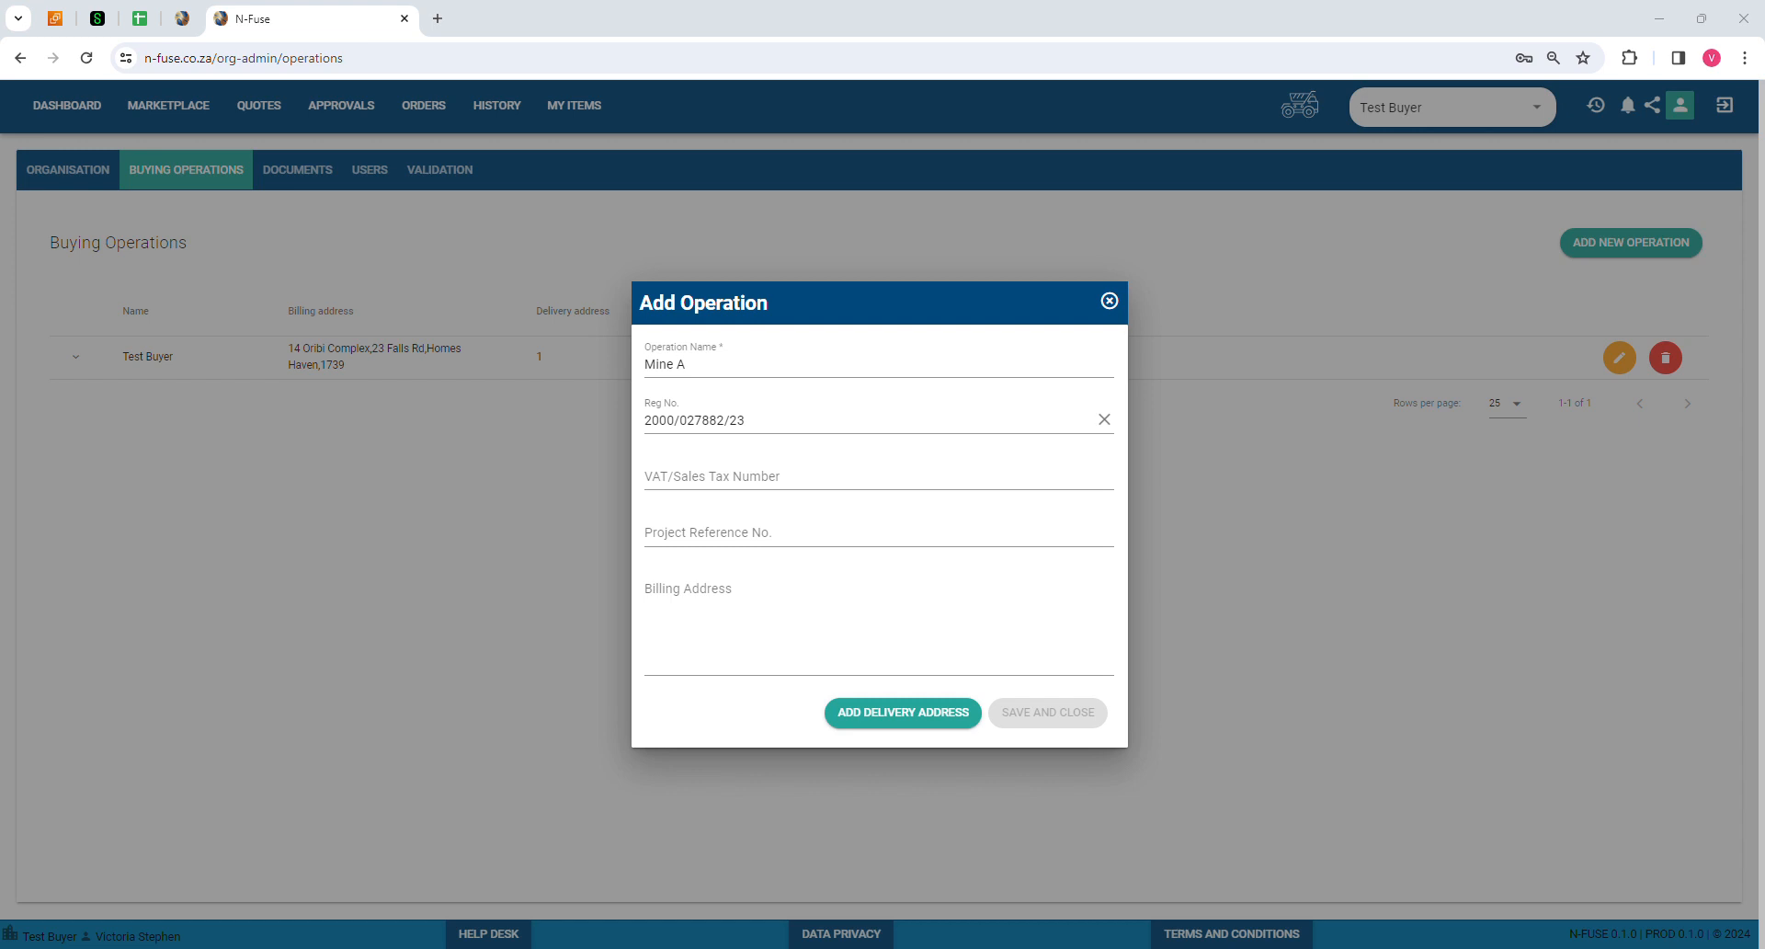
left_click(688, 490)
key("ctrl+v")
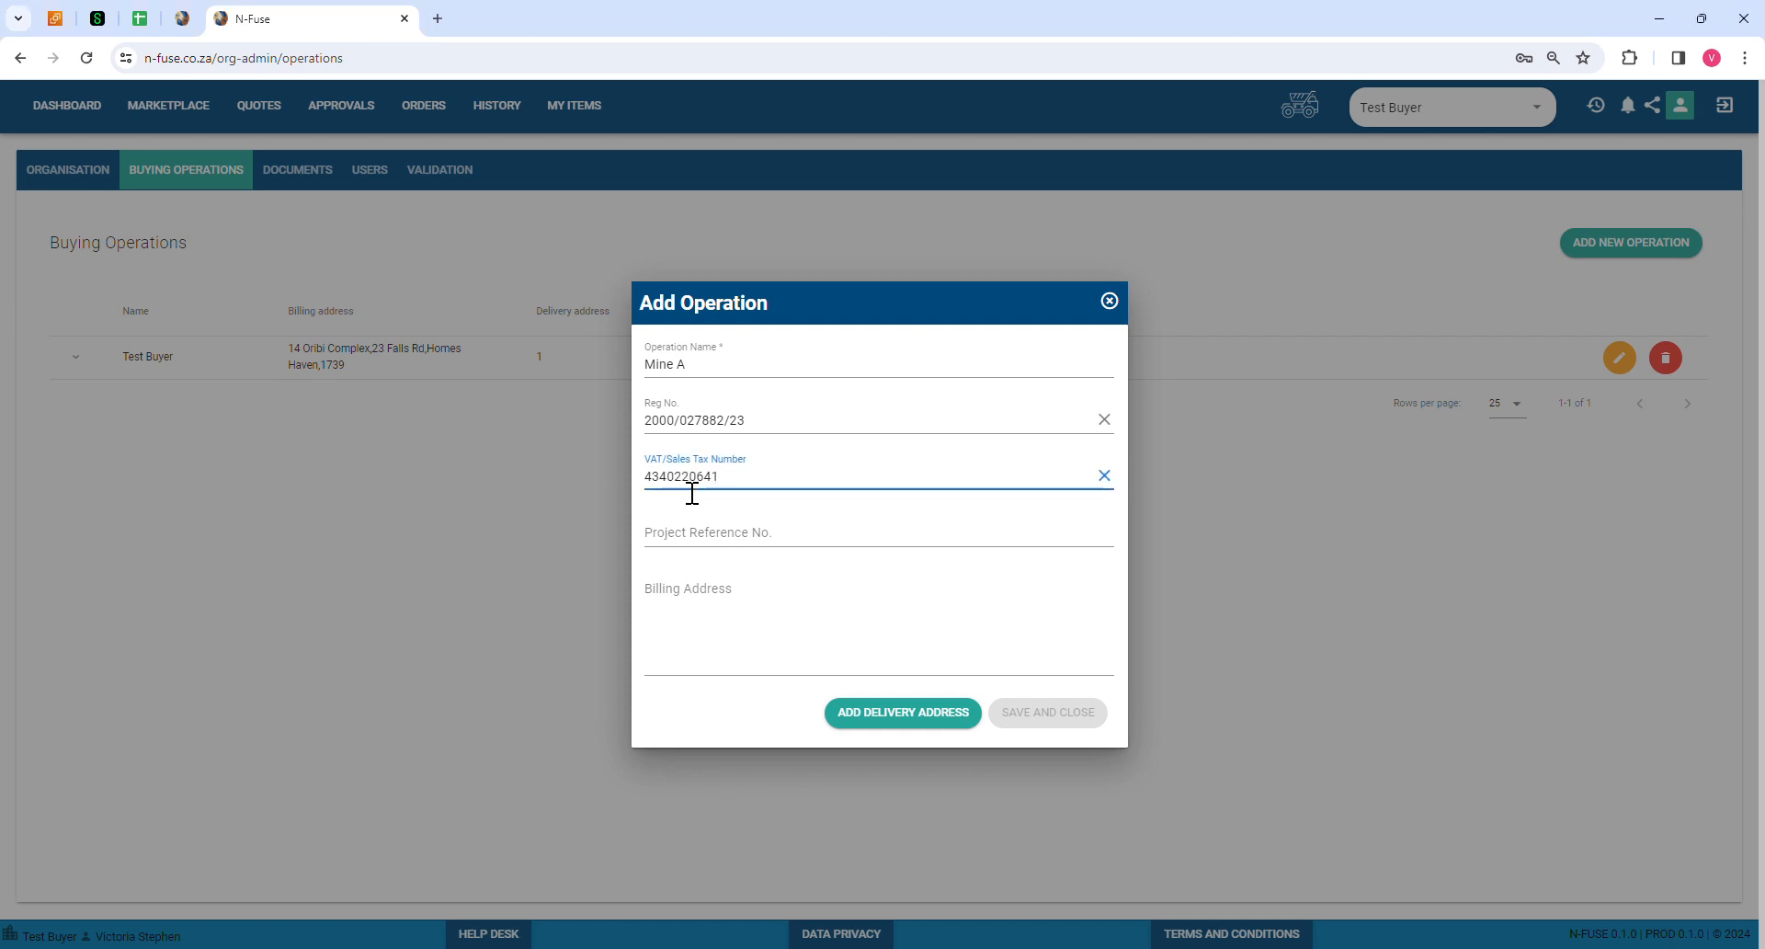
left_click(718, 542)
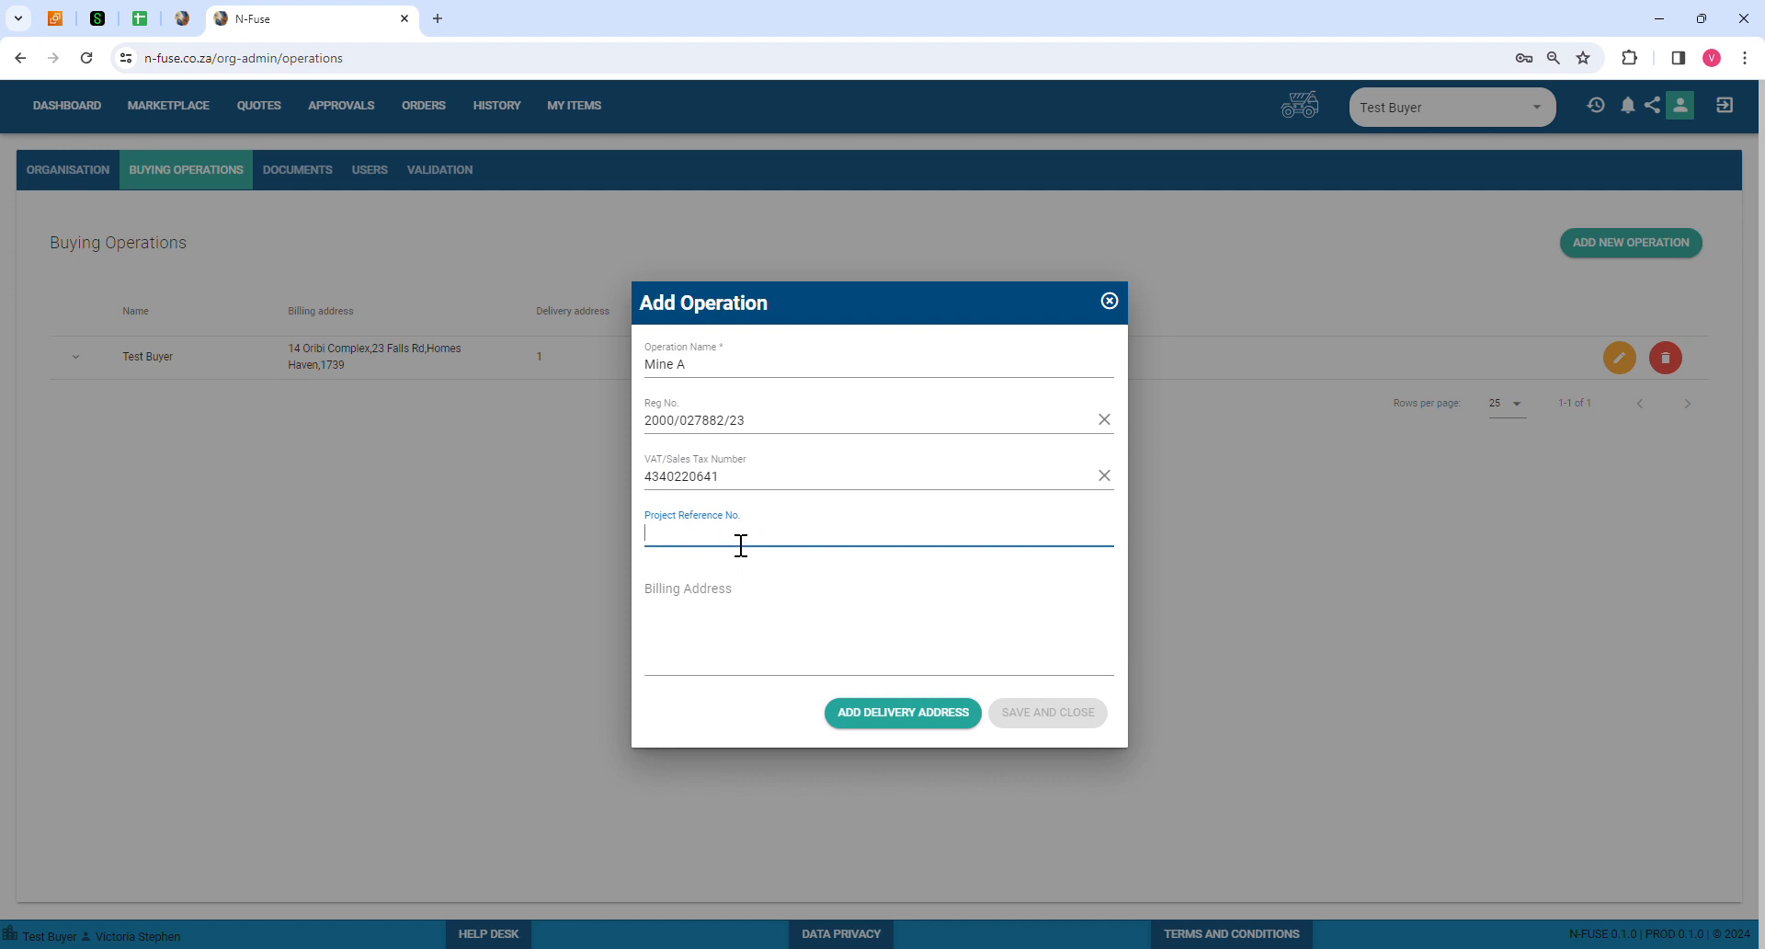
Step: Set the billing address to Cradlestone Mall, 17 Hendrik Potgieter Road, Krugersdorp
left_click(685, 599)
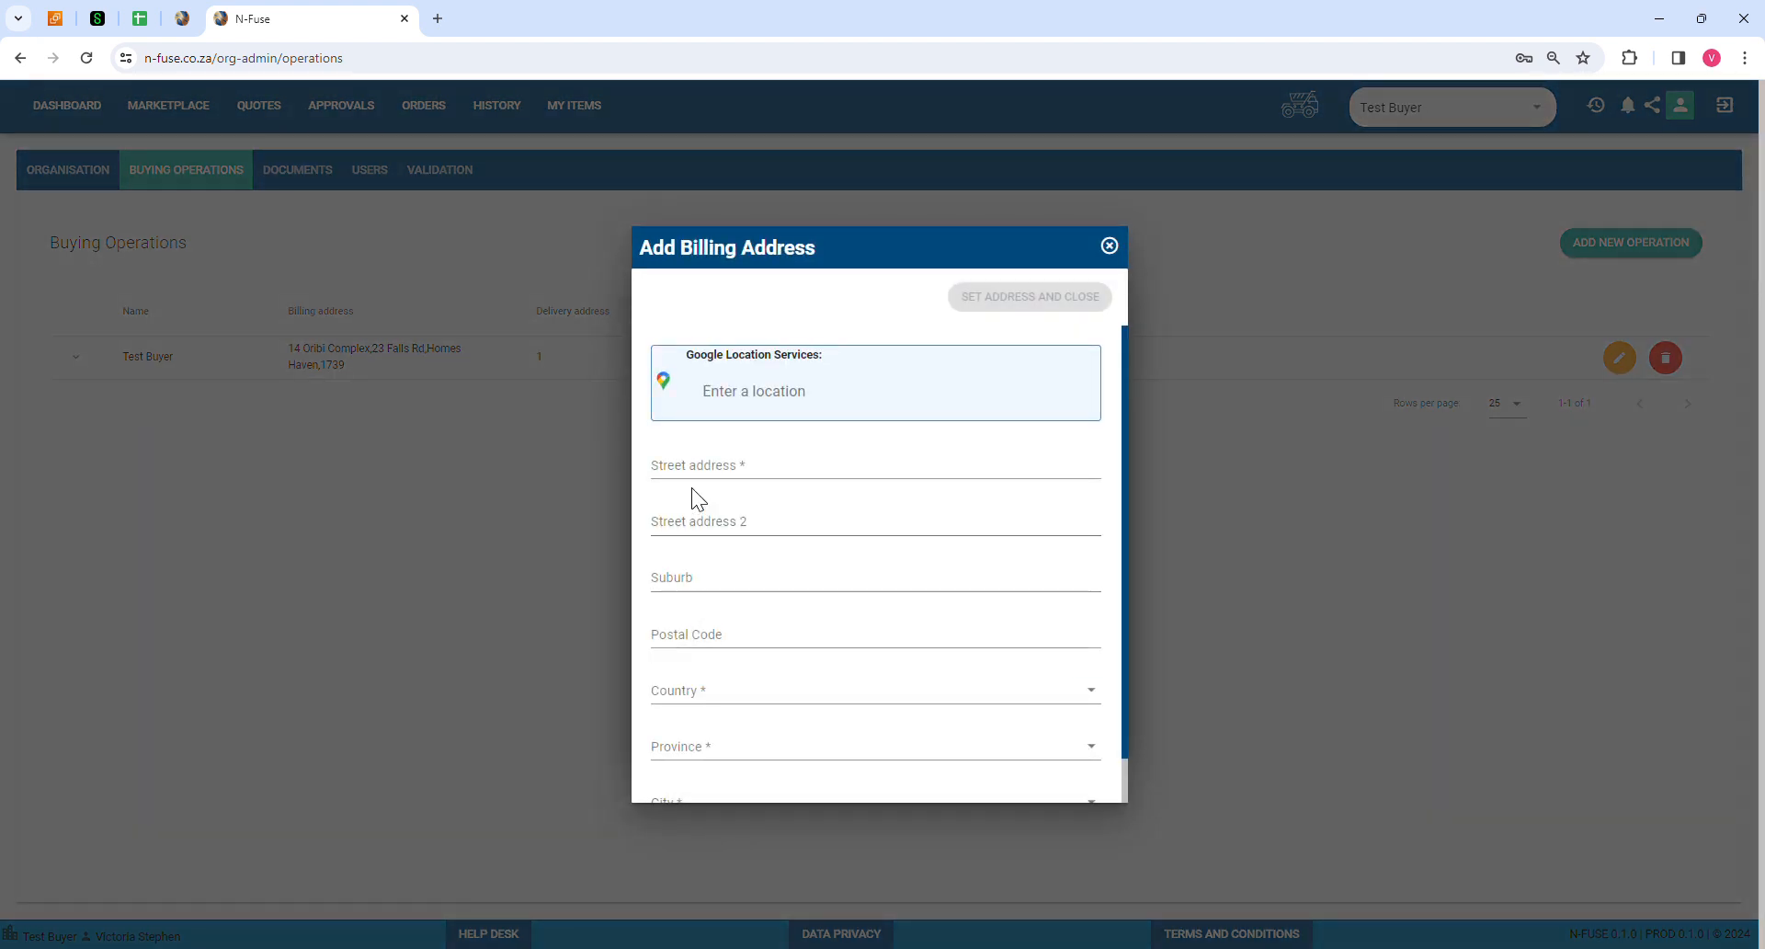
left_click(764, 401)
type("Crad")
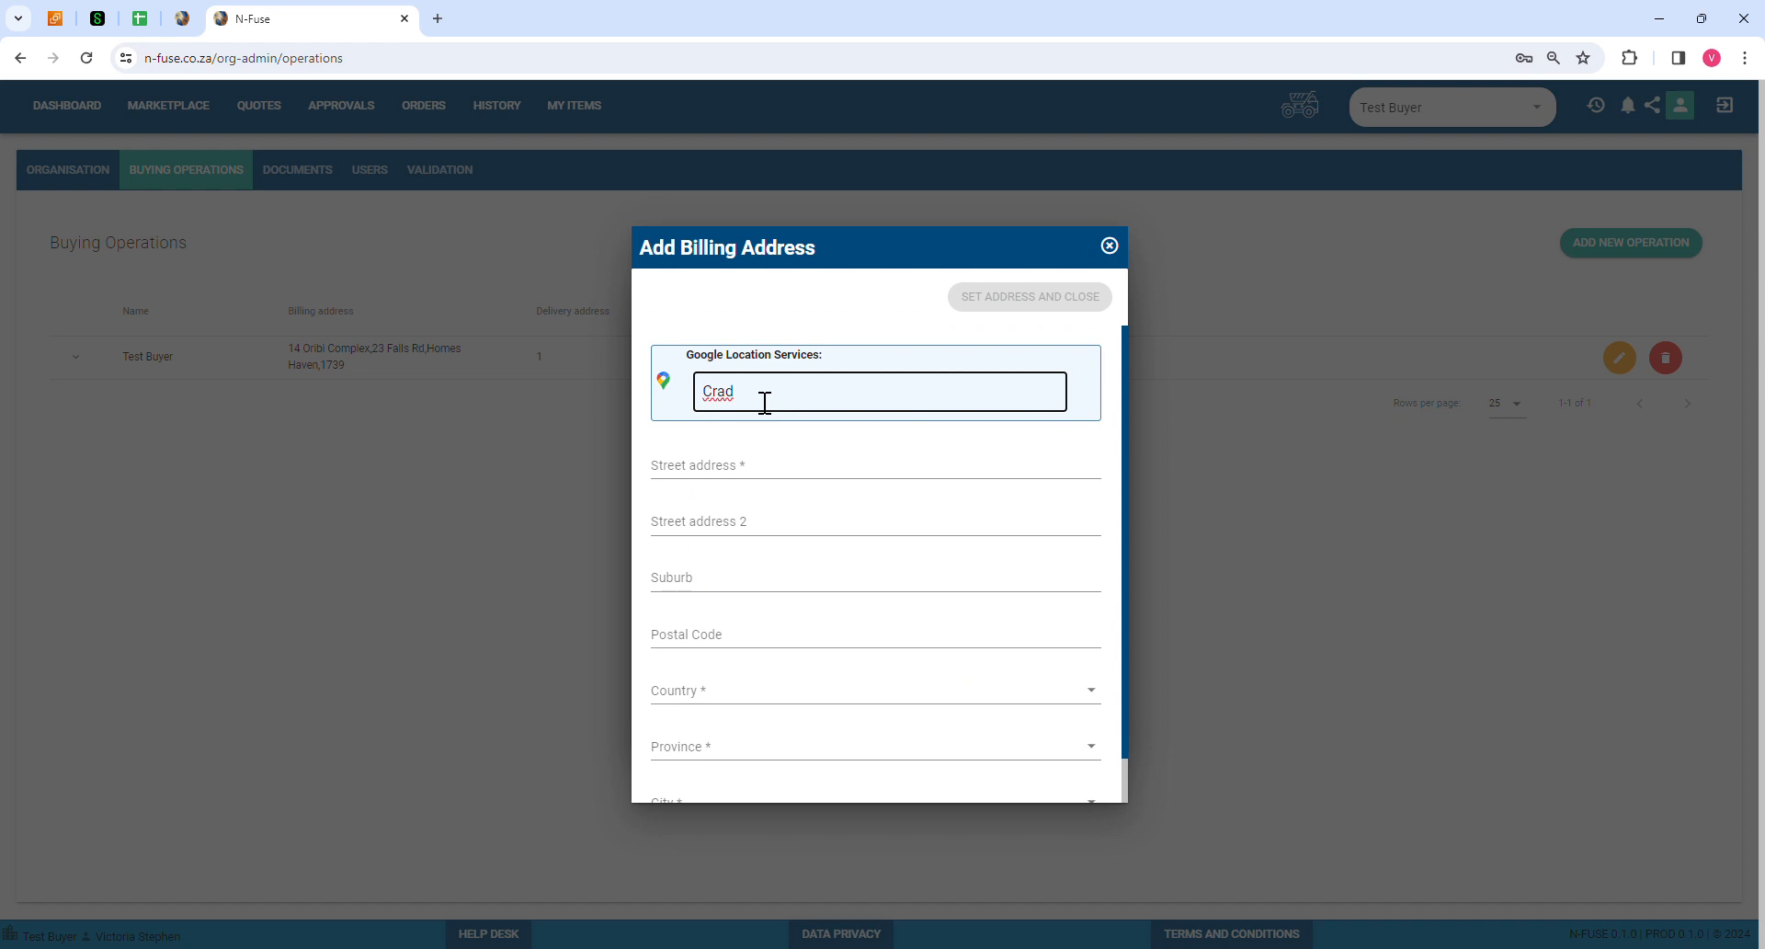
type("lestone")
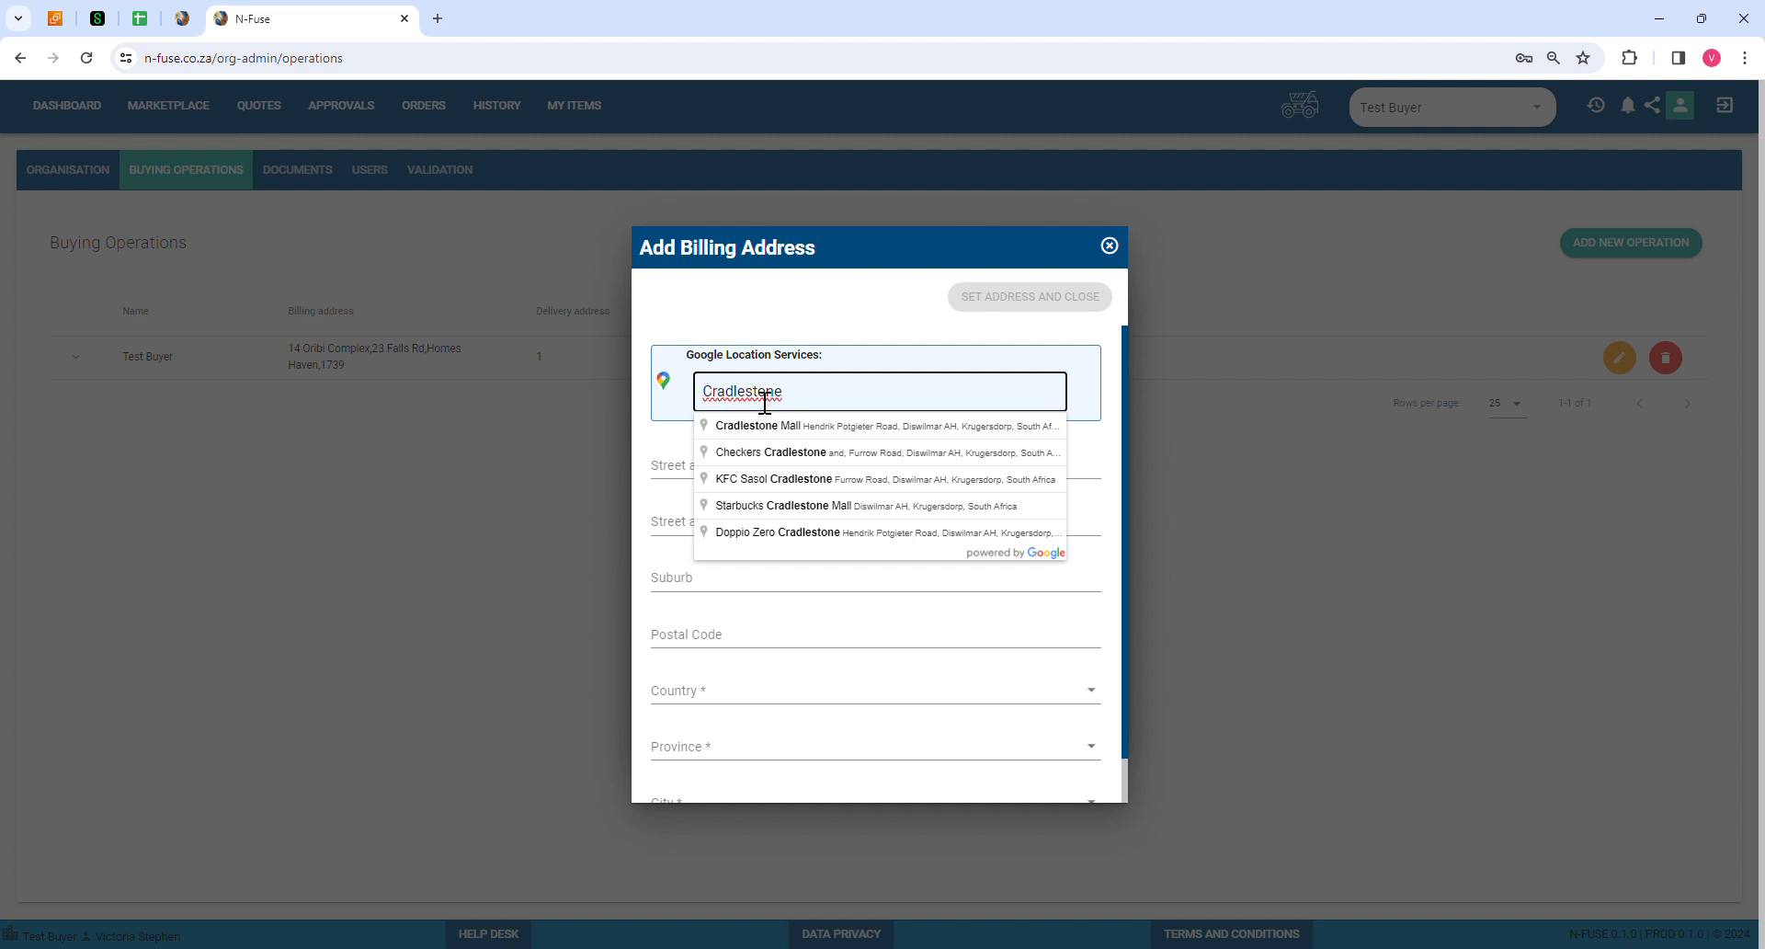
left_click(801, 427)
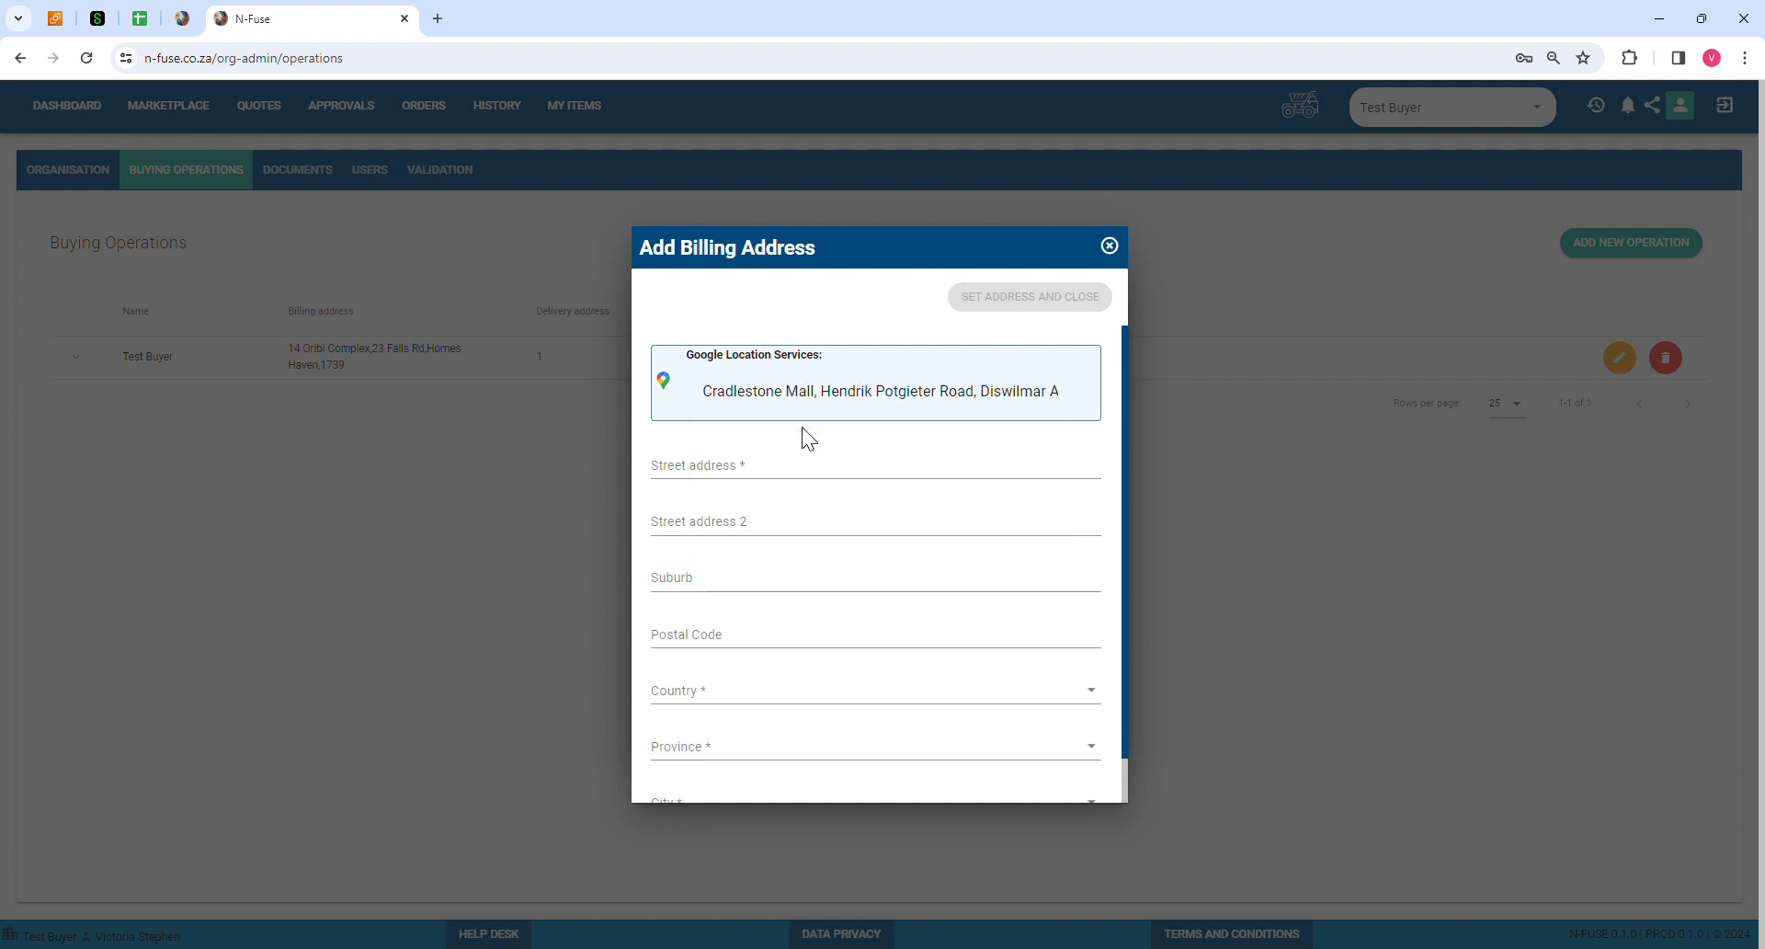
scroll(857, 542, "down", 1)
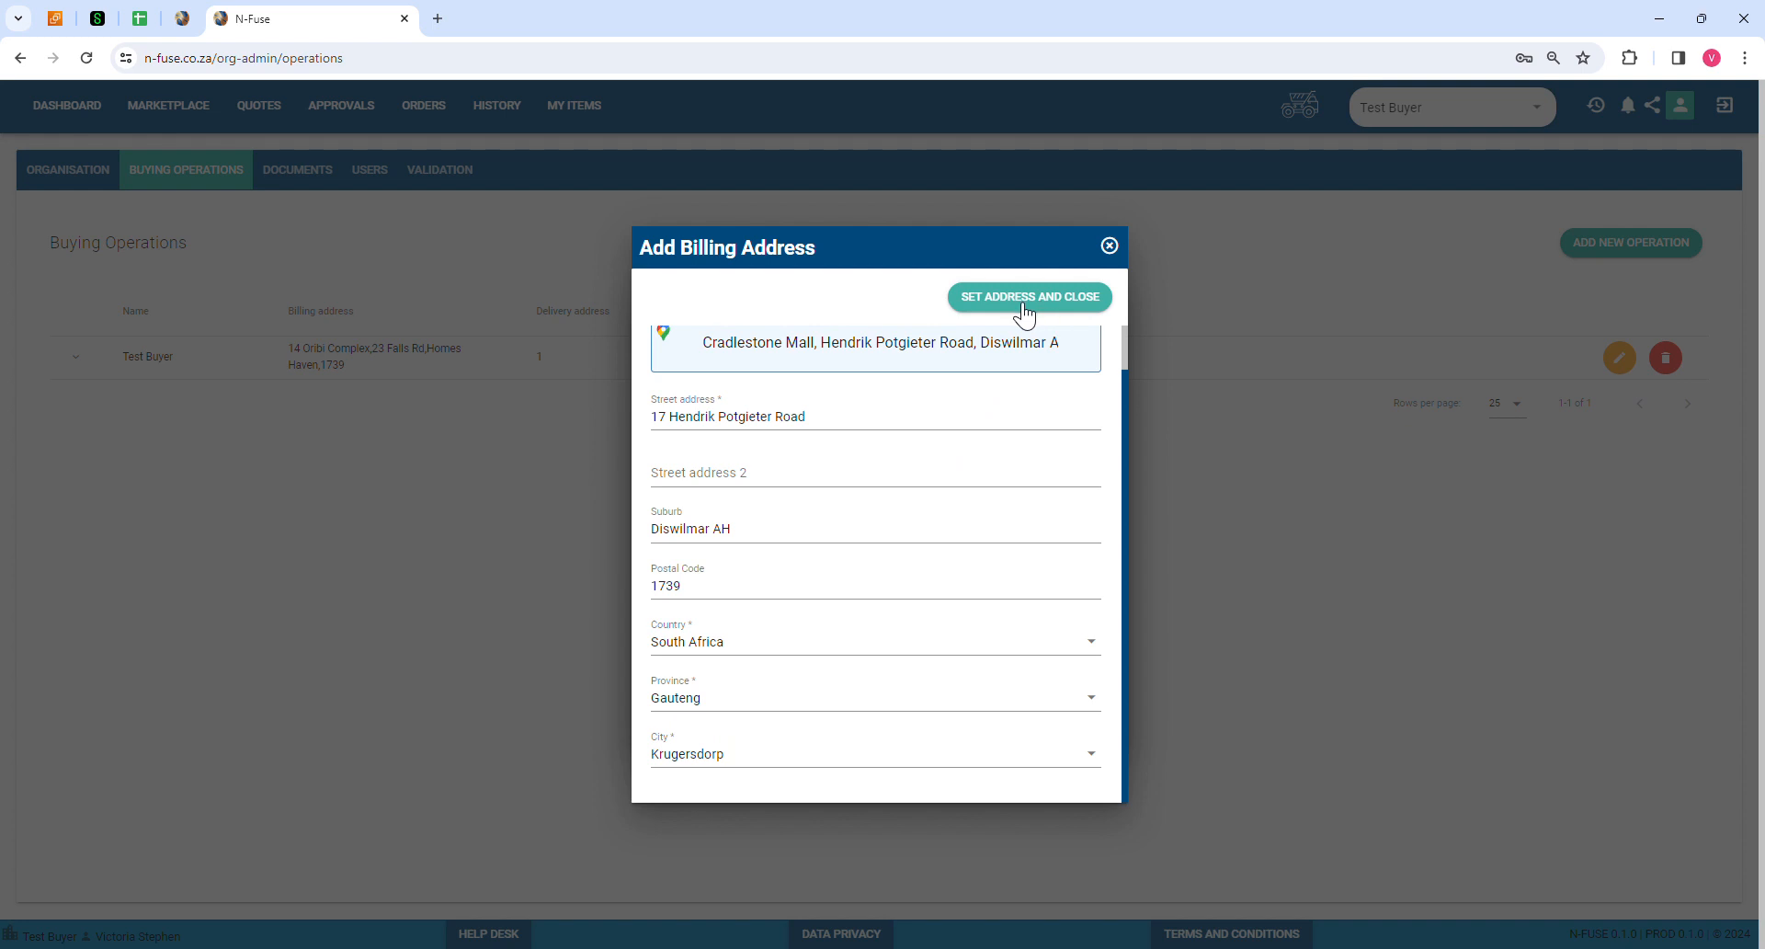
scroll(1048, 467, "up", 1)
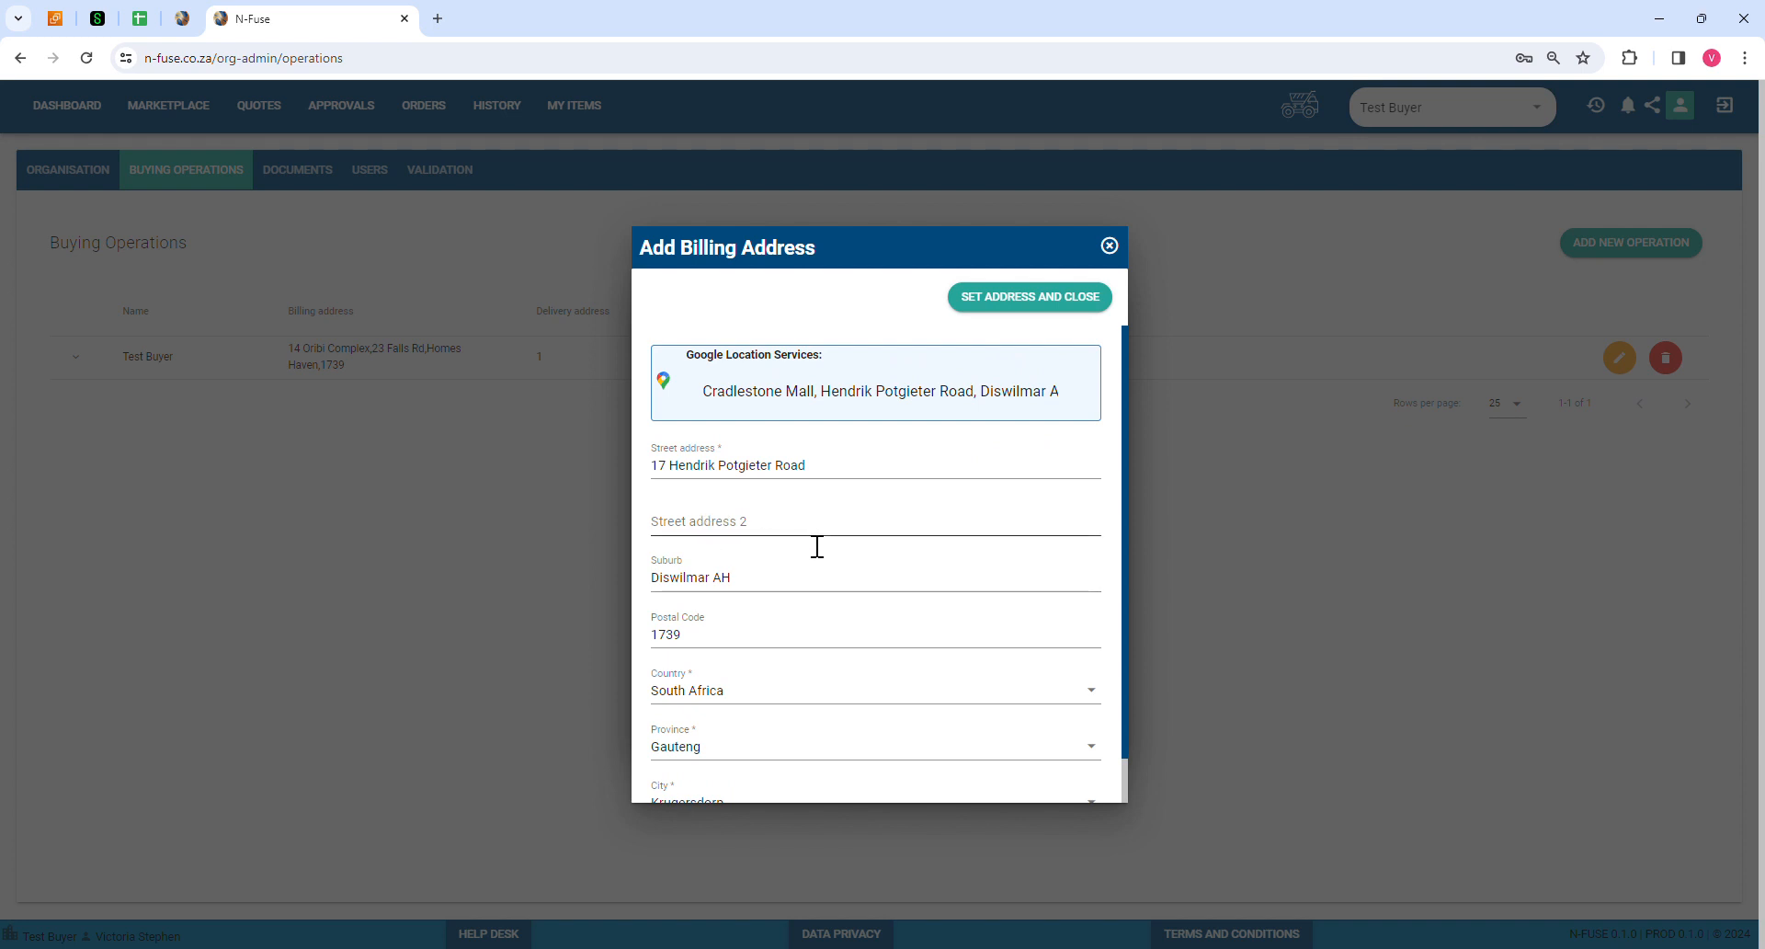
left_click(1022, 303)
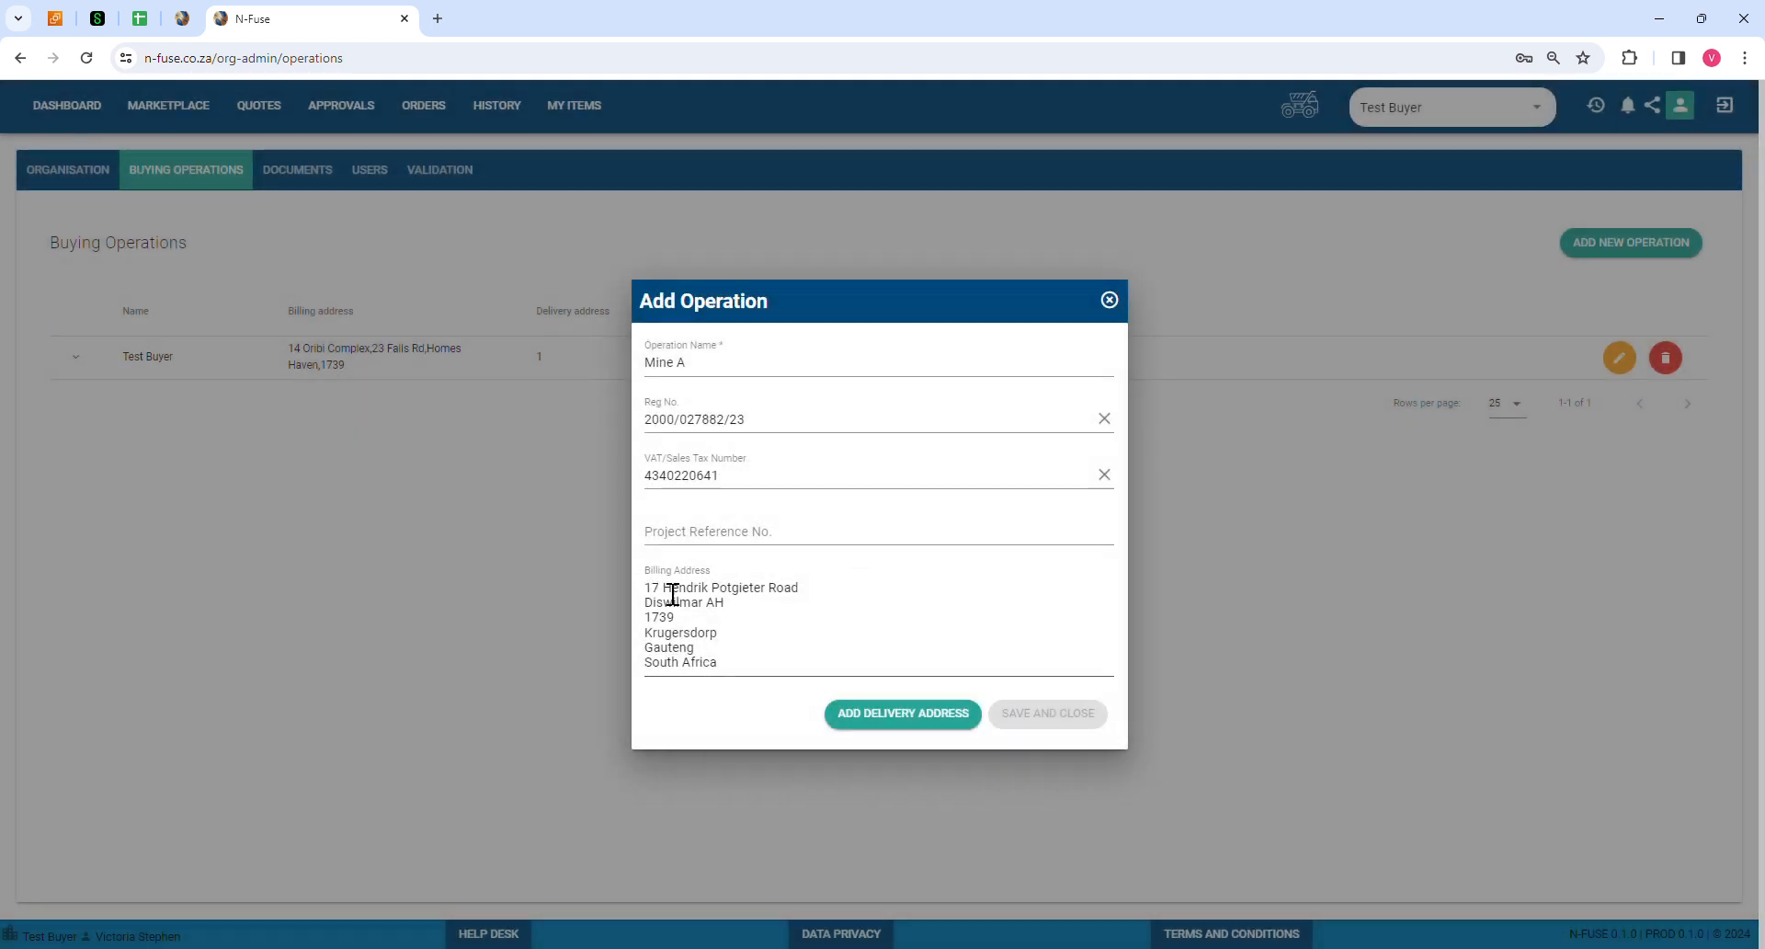
Step: Add a delivery address and fill it with Cradlestone Mall, 17 Hendrik Potgieter Road, Diswilmar AH
left_click(885, 716)
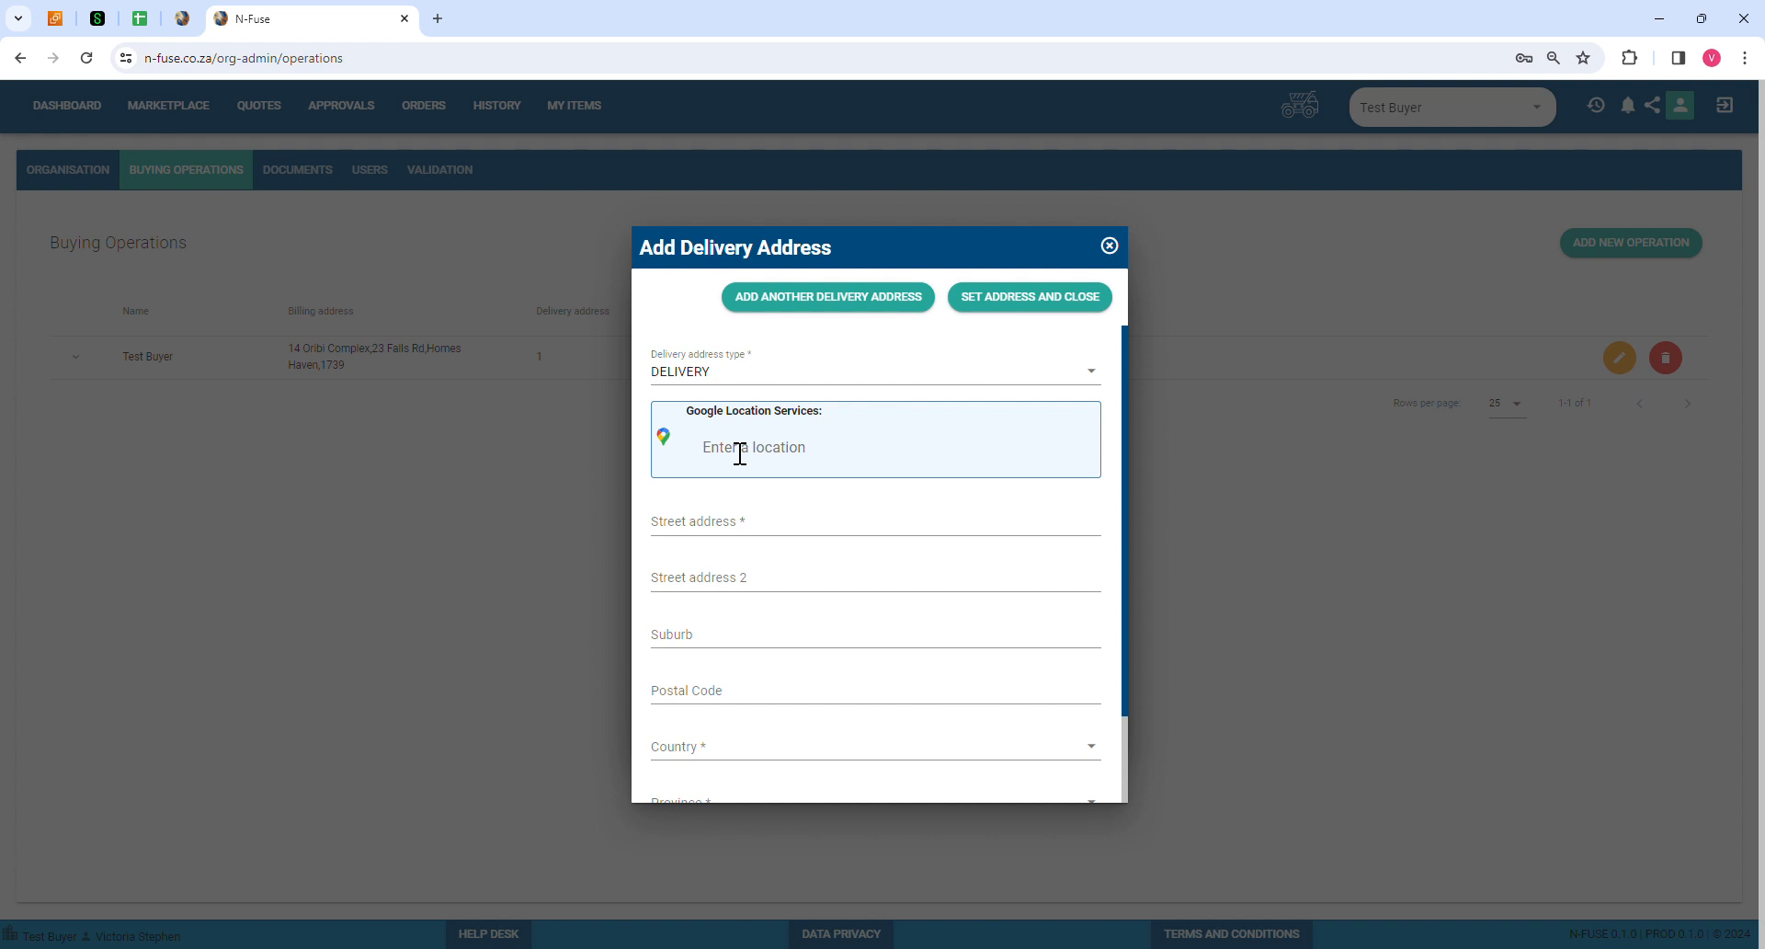
left_click(740, 454)
type("Cr")
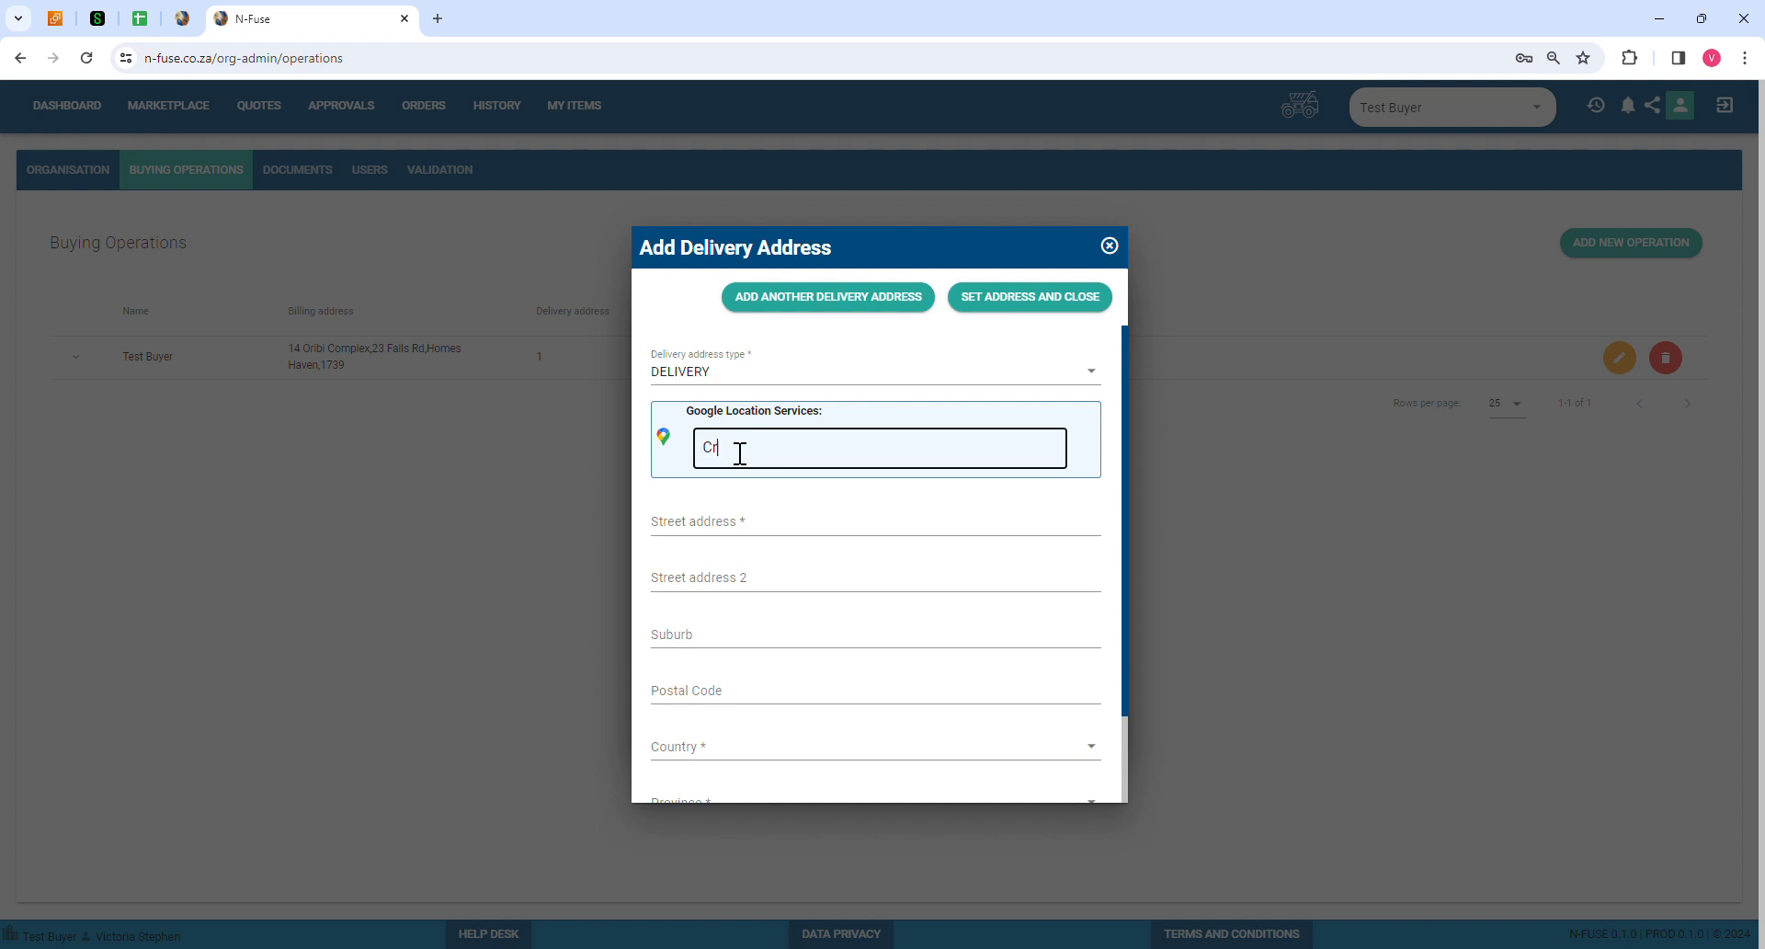
type("adlestone")
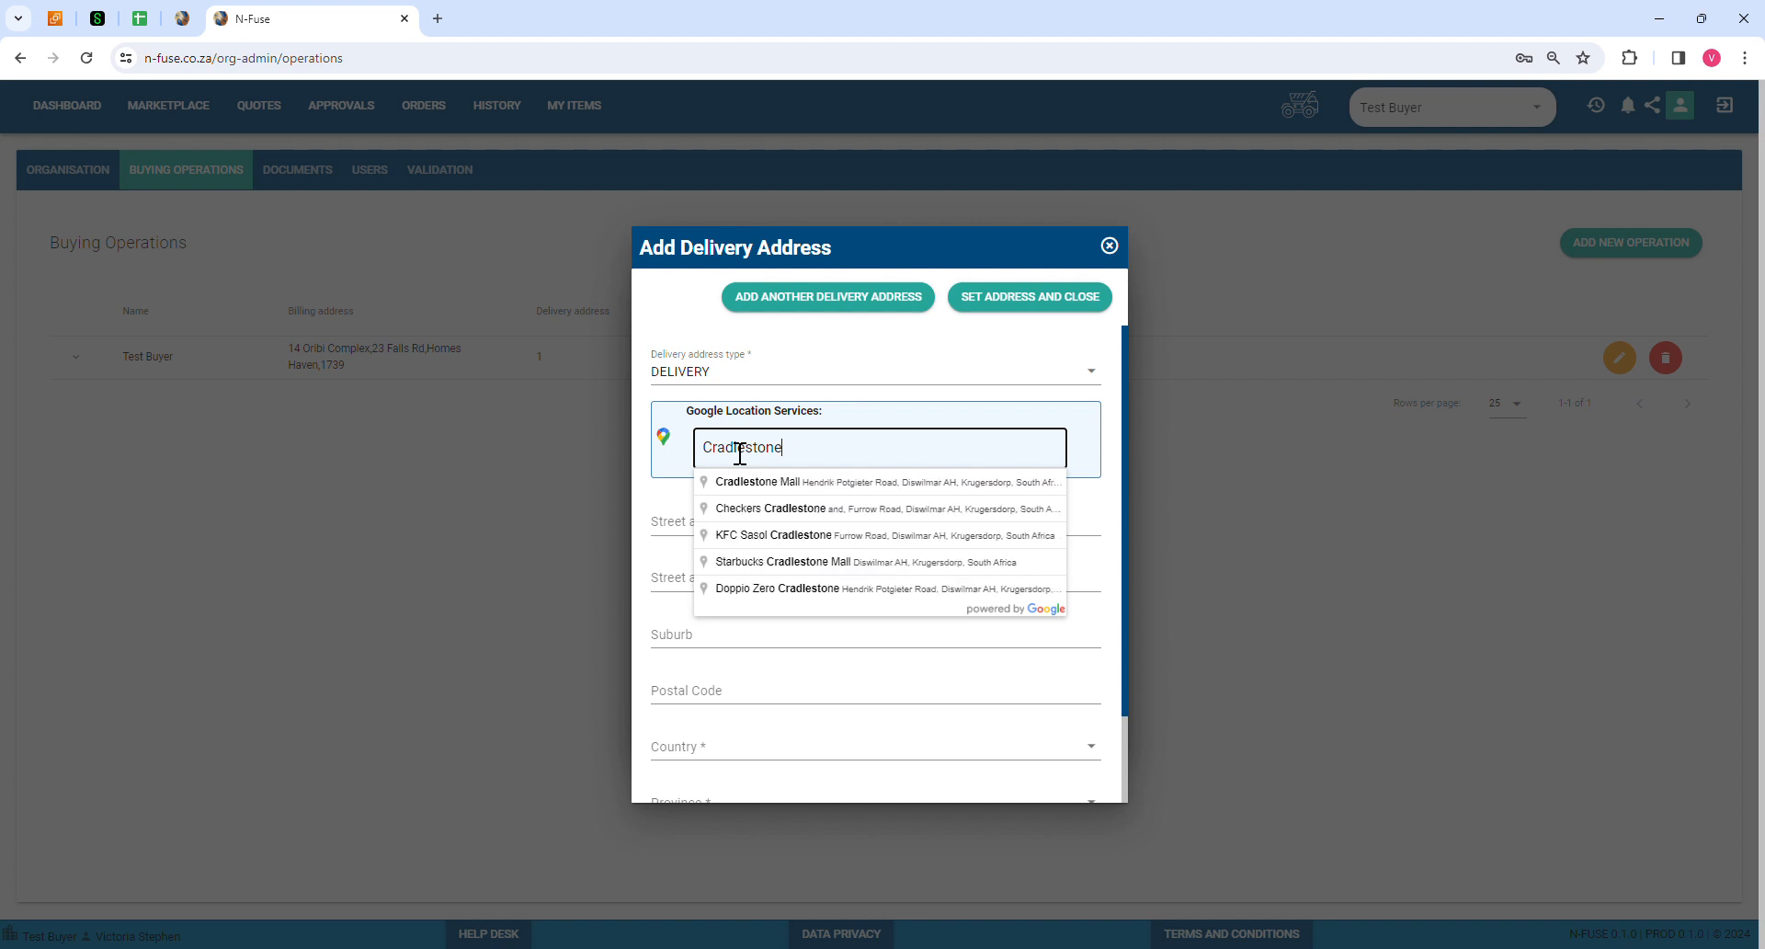
left_click(748, 484)
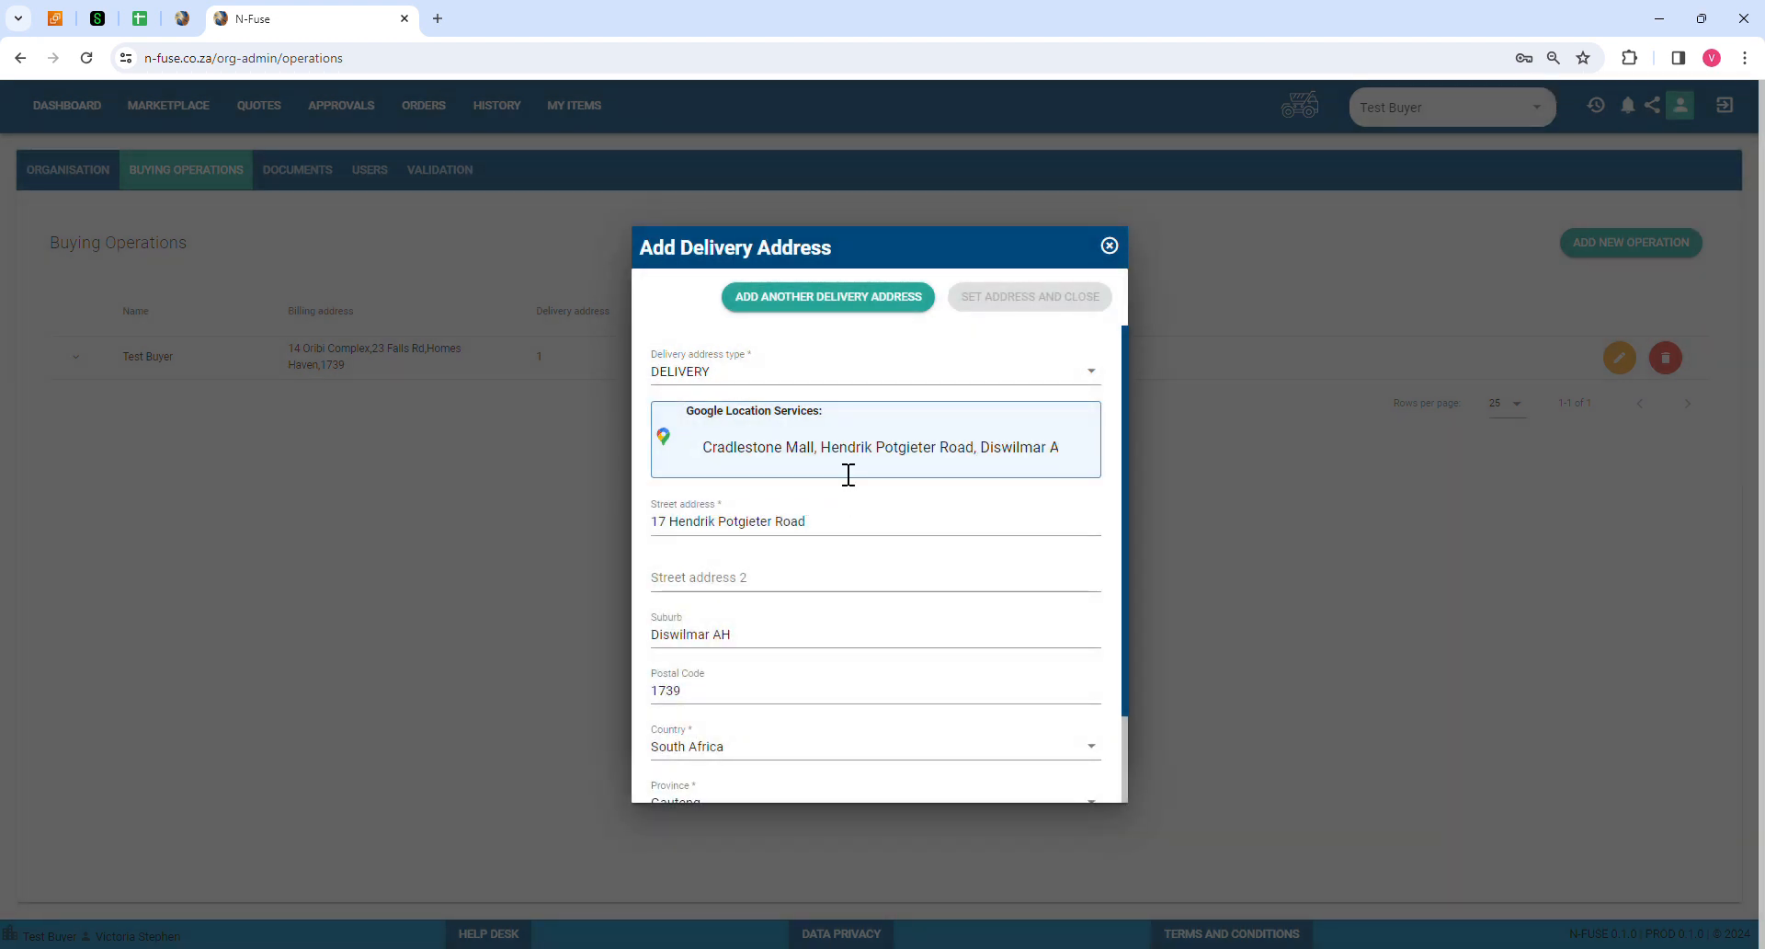
scroll(845, 487, "down", 1)
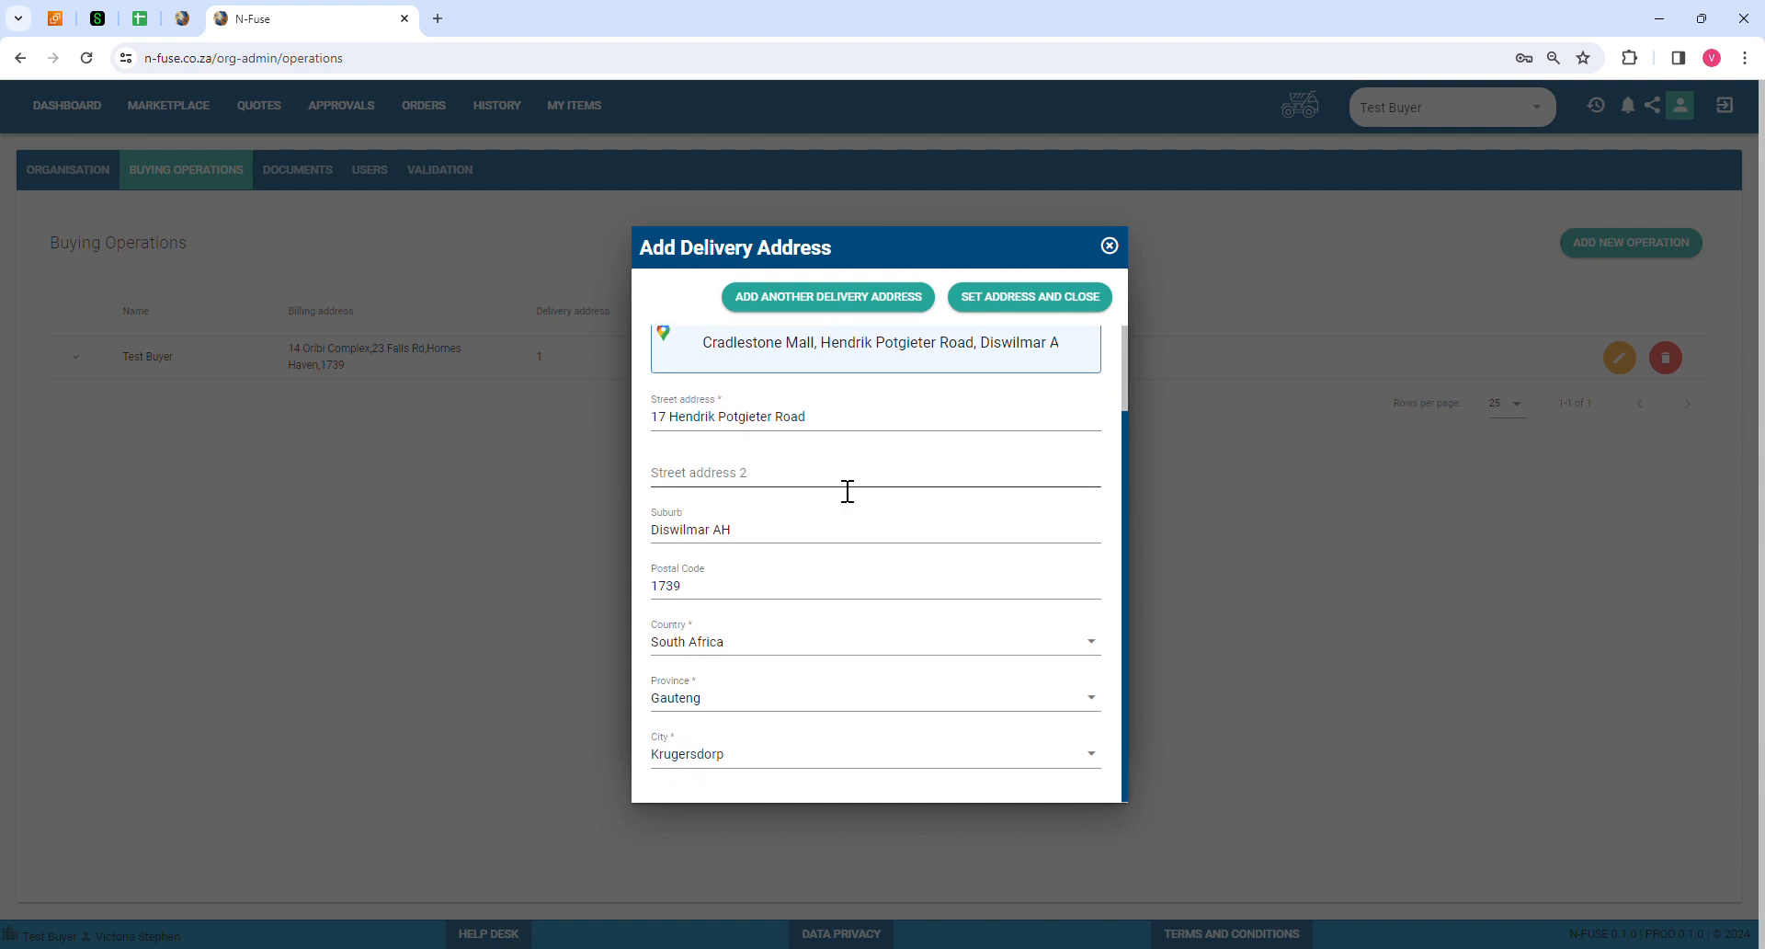
scroll(860, 487, "up", 1)
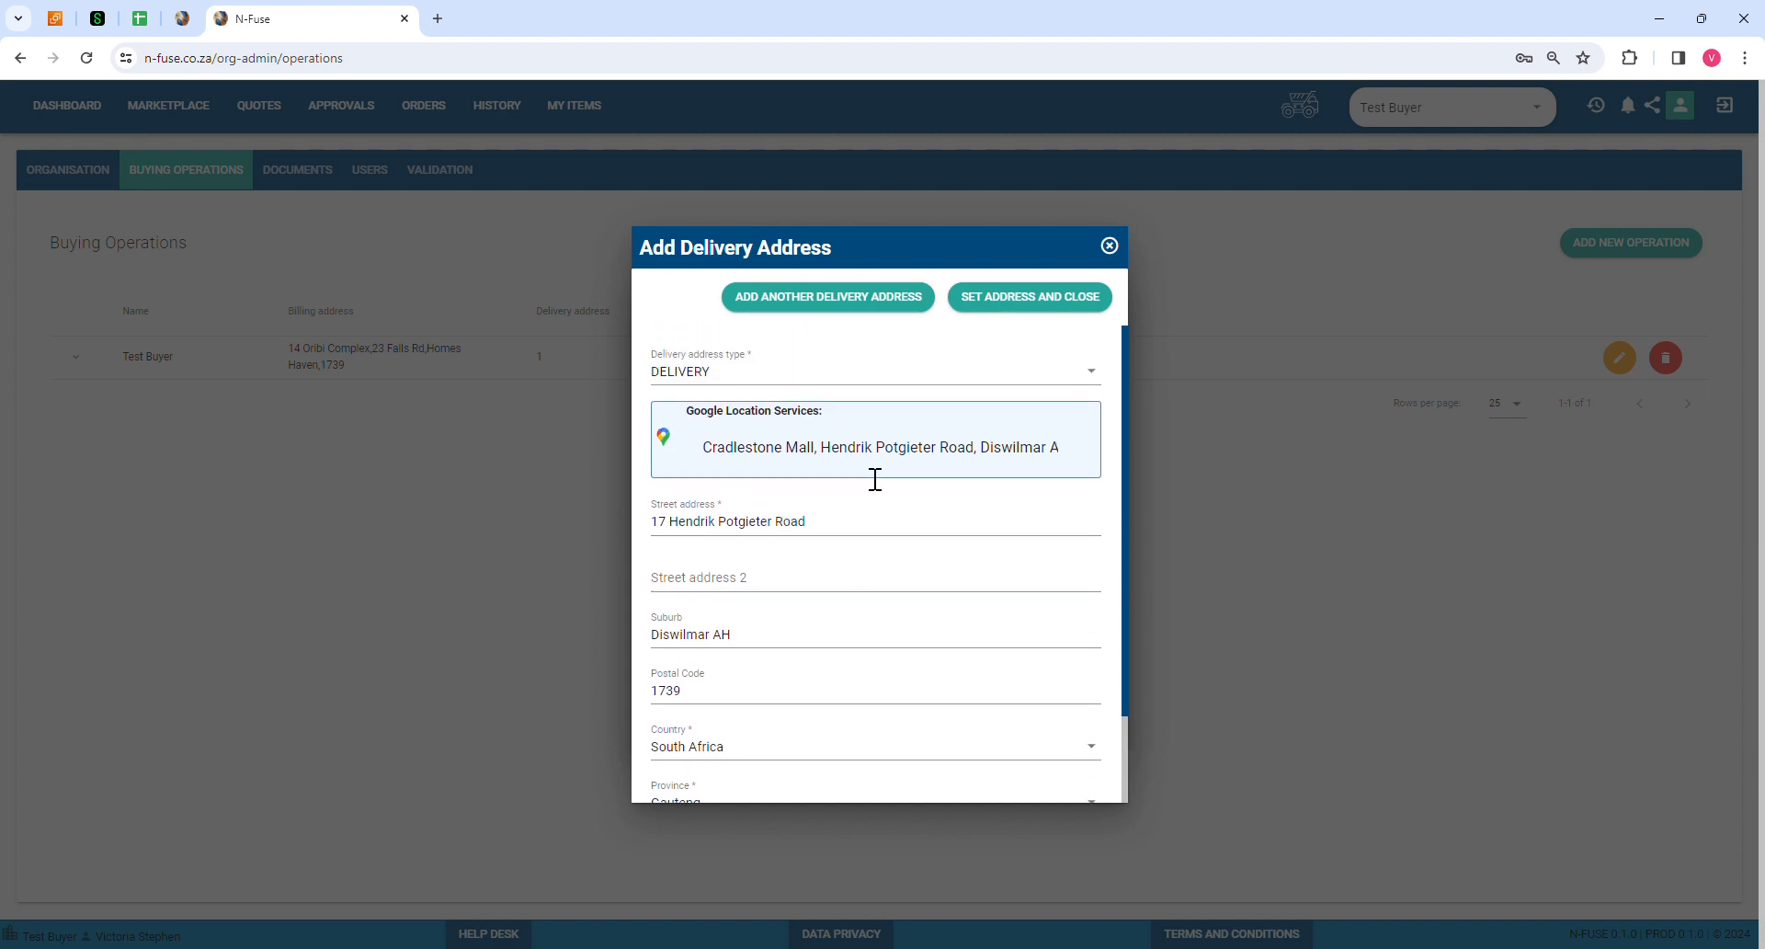
Step: Save the DELIVERY address and start a second delivery address of type STORE
left_click(1037, 312)
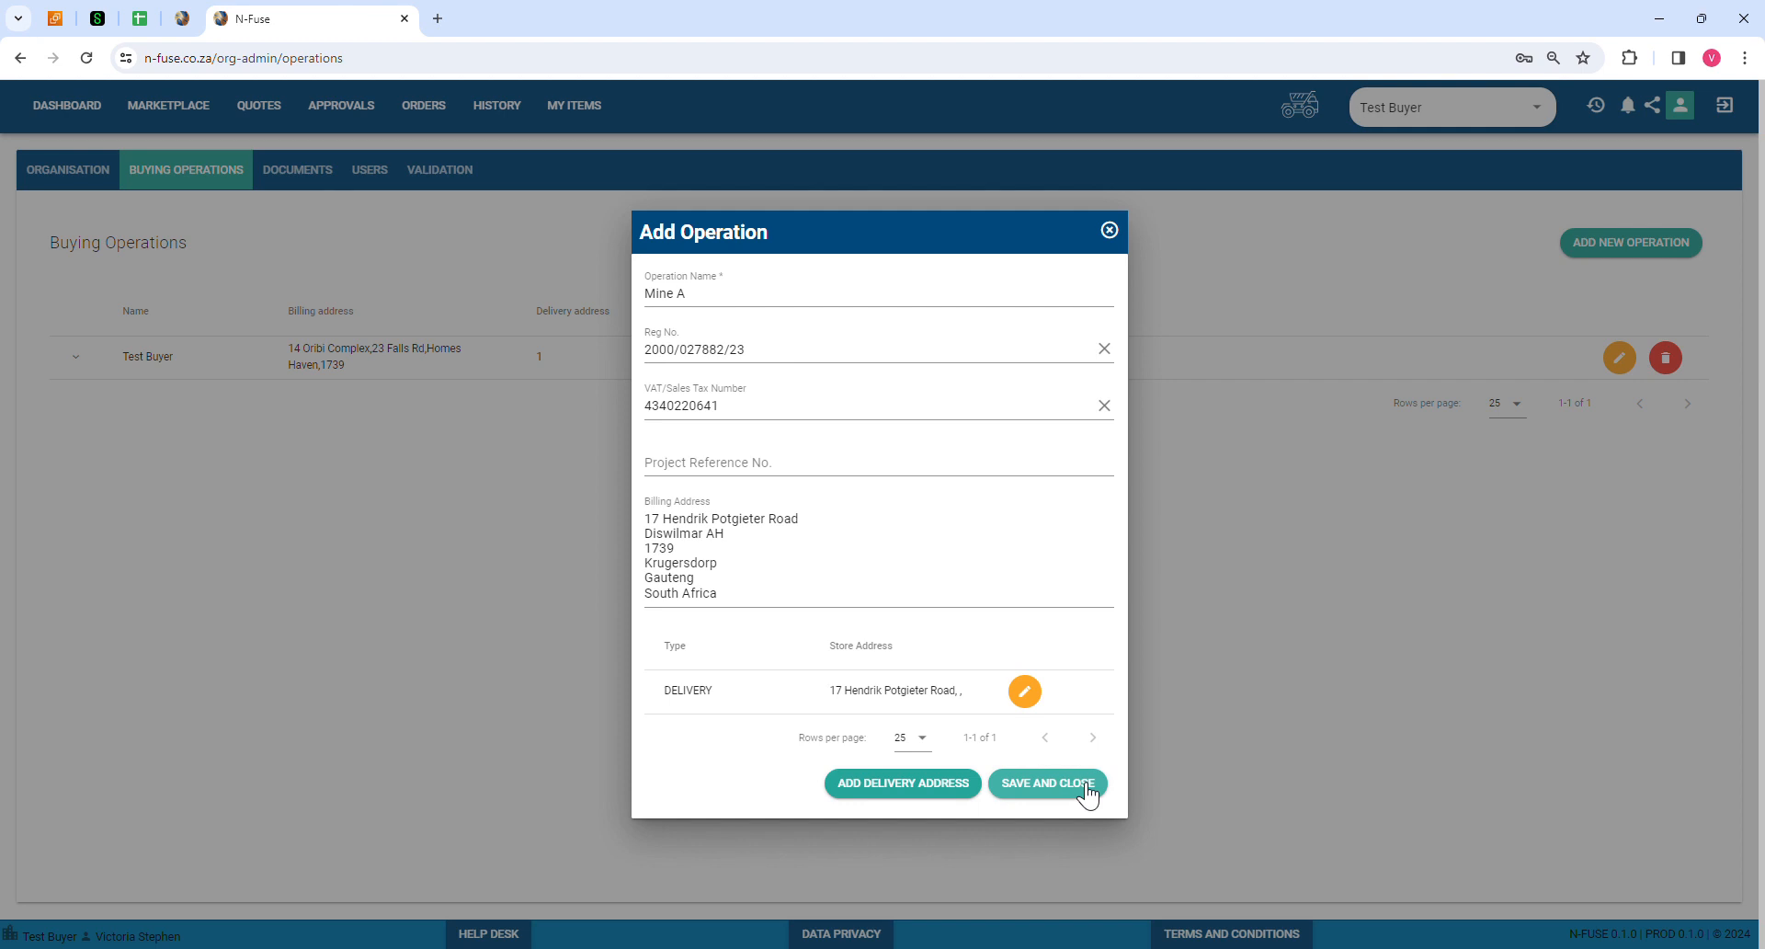
left_click(906, 785)
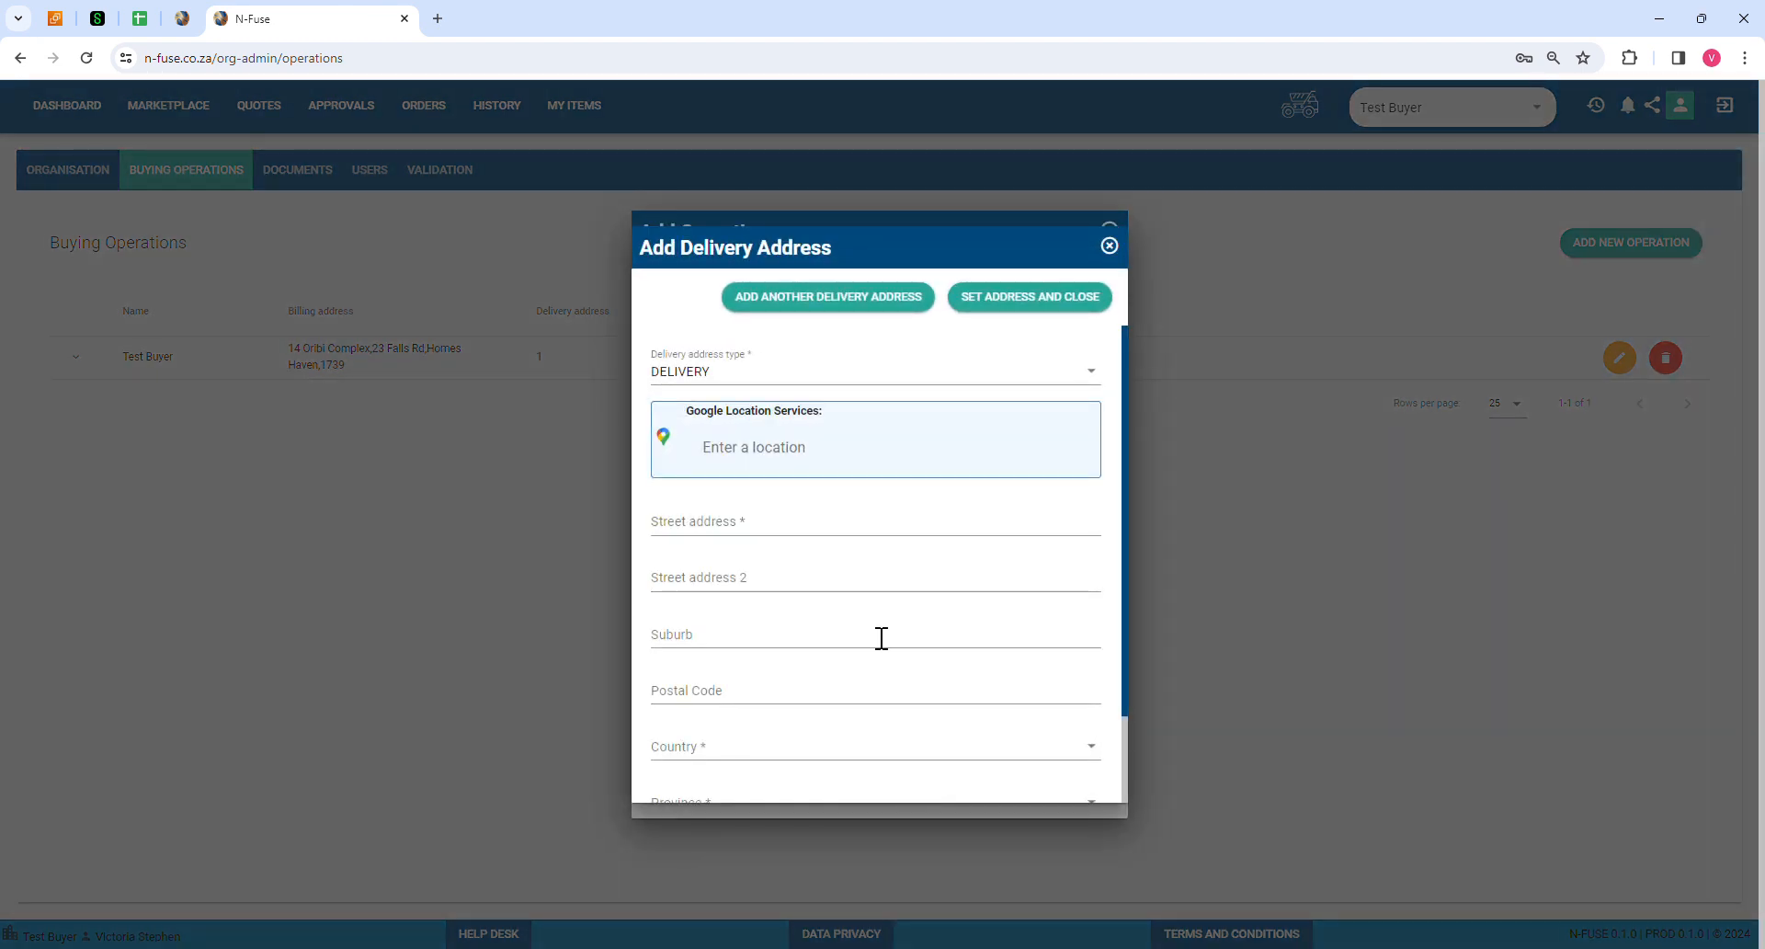
left_click(733, 377)
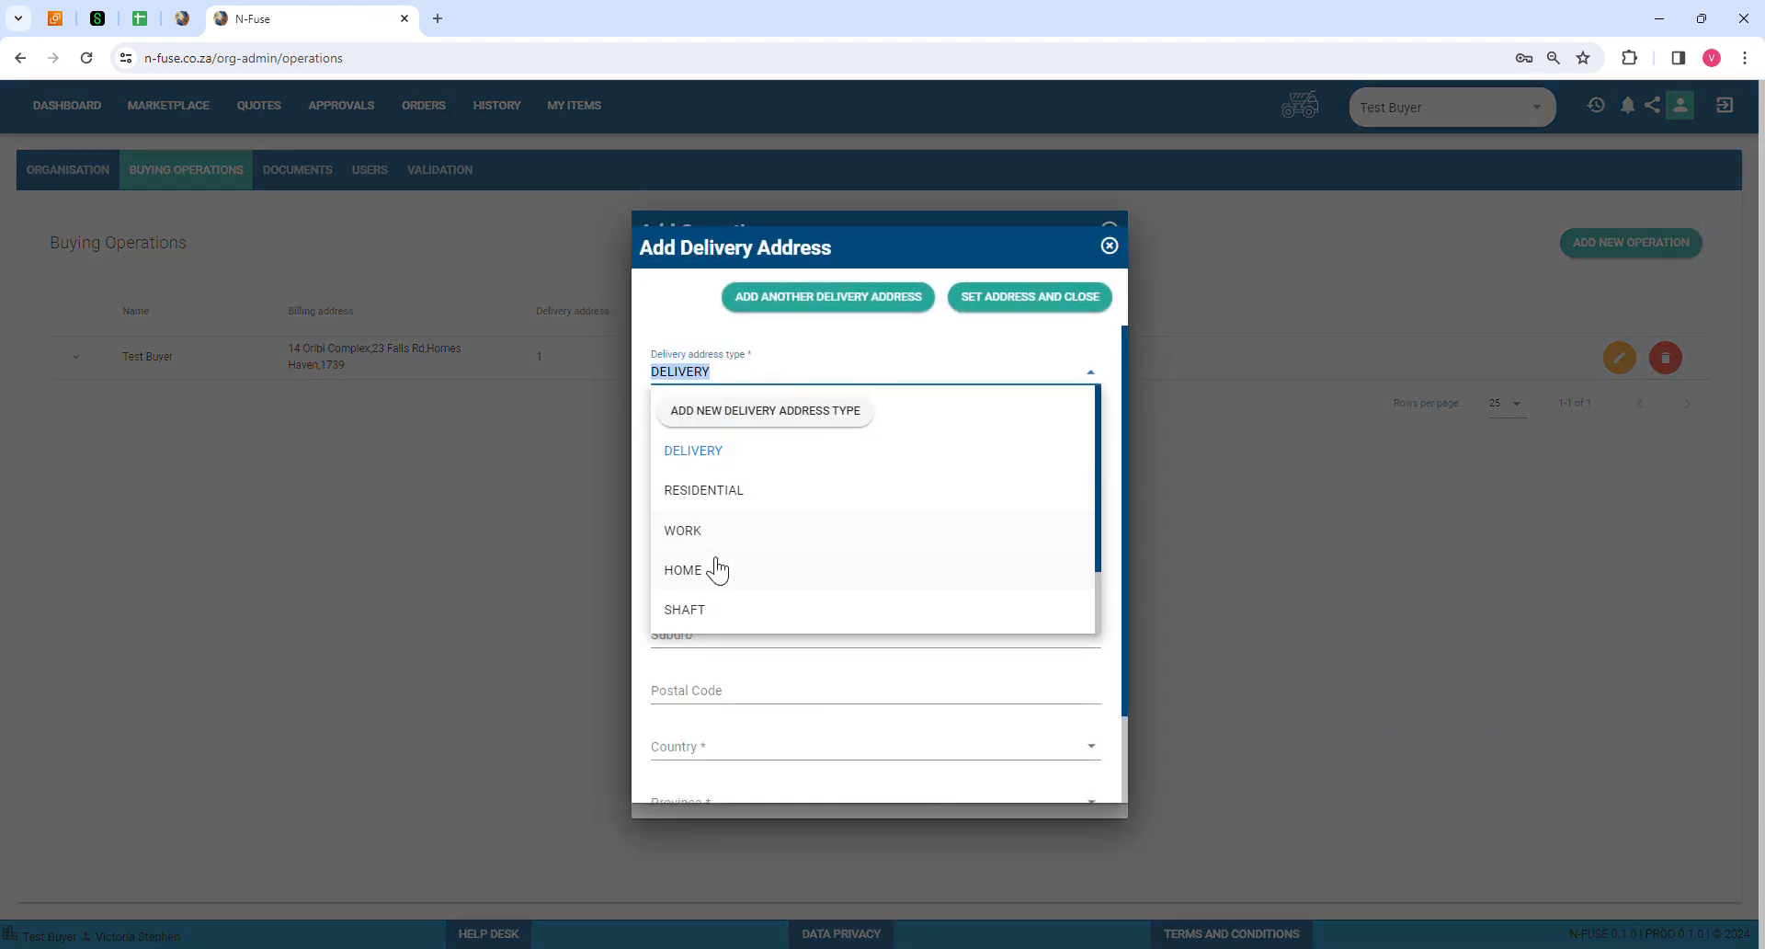
left_click(708, 607)
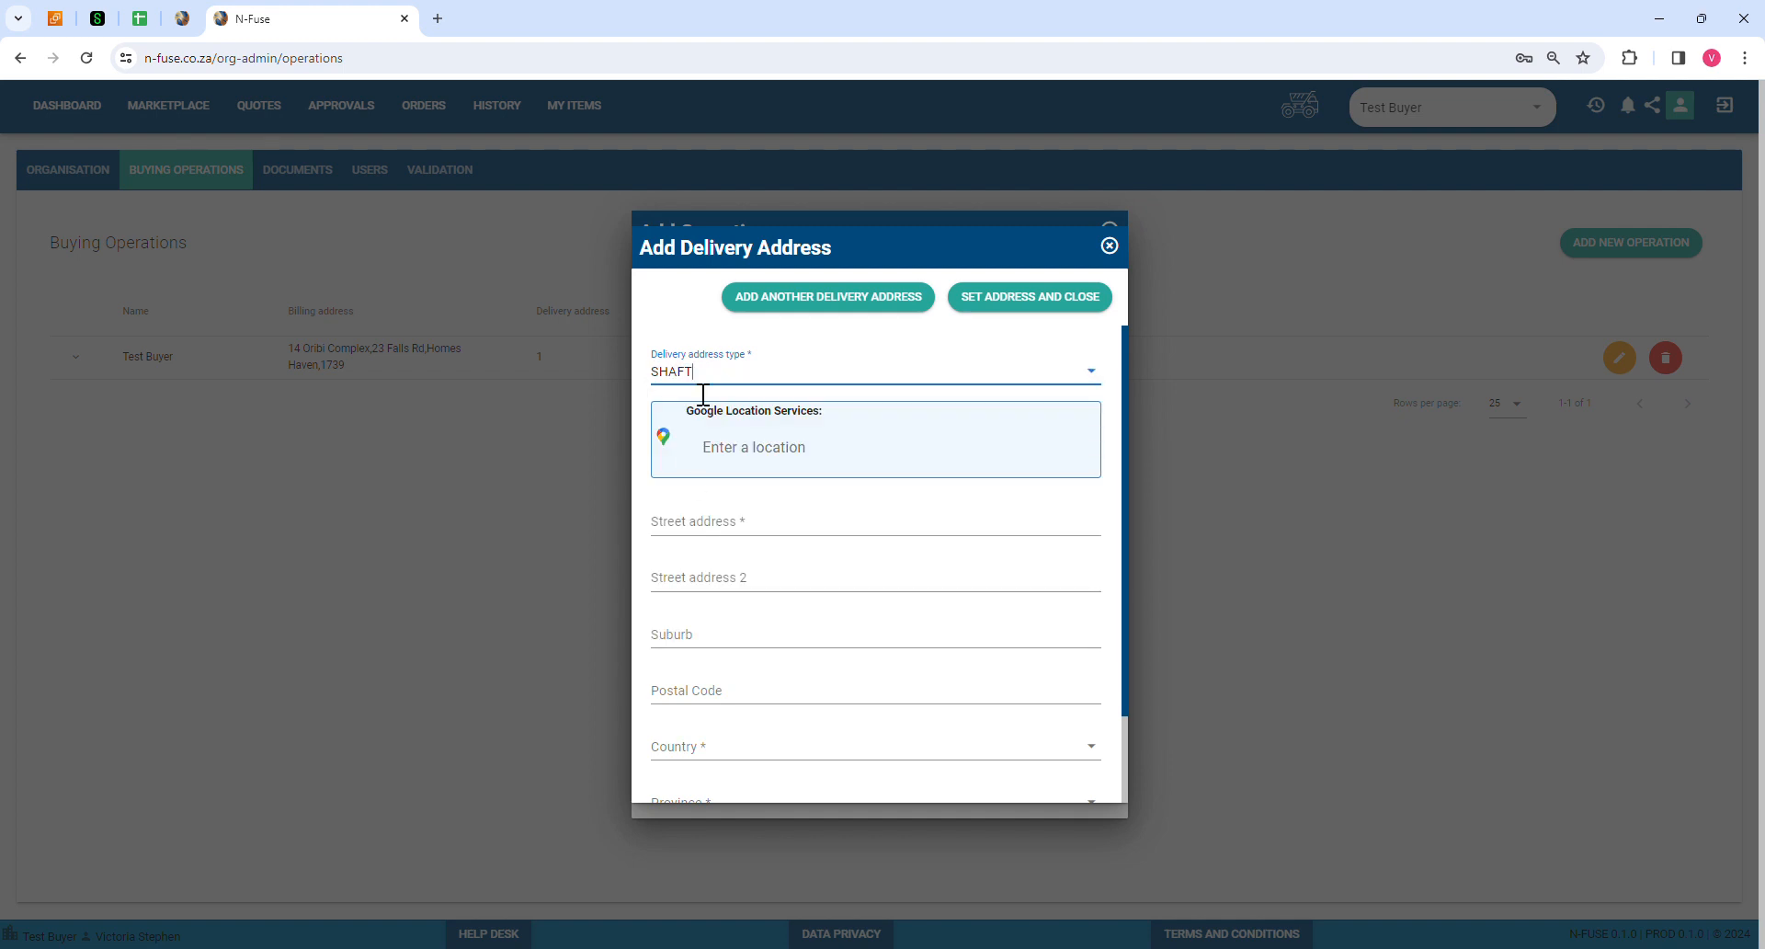
left_click(772, 383)
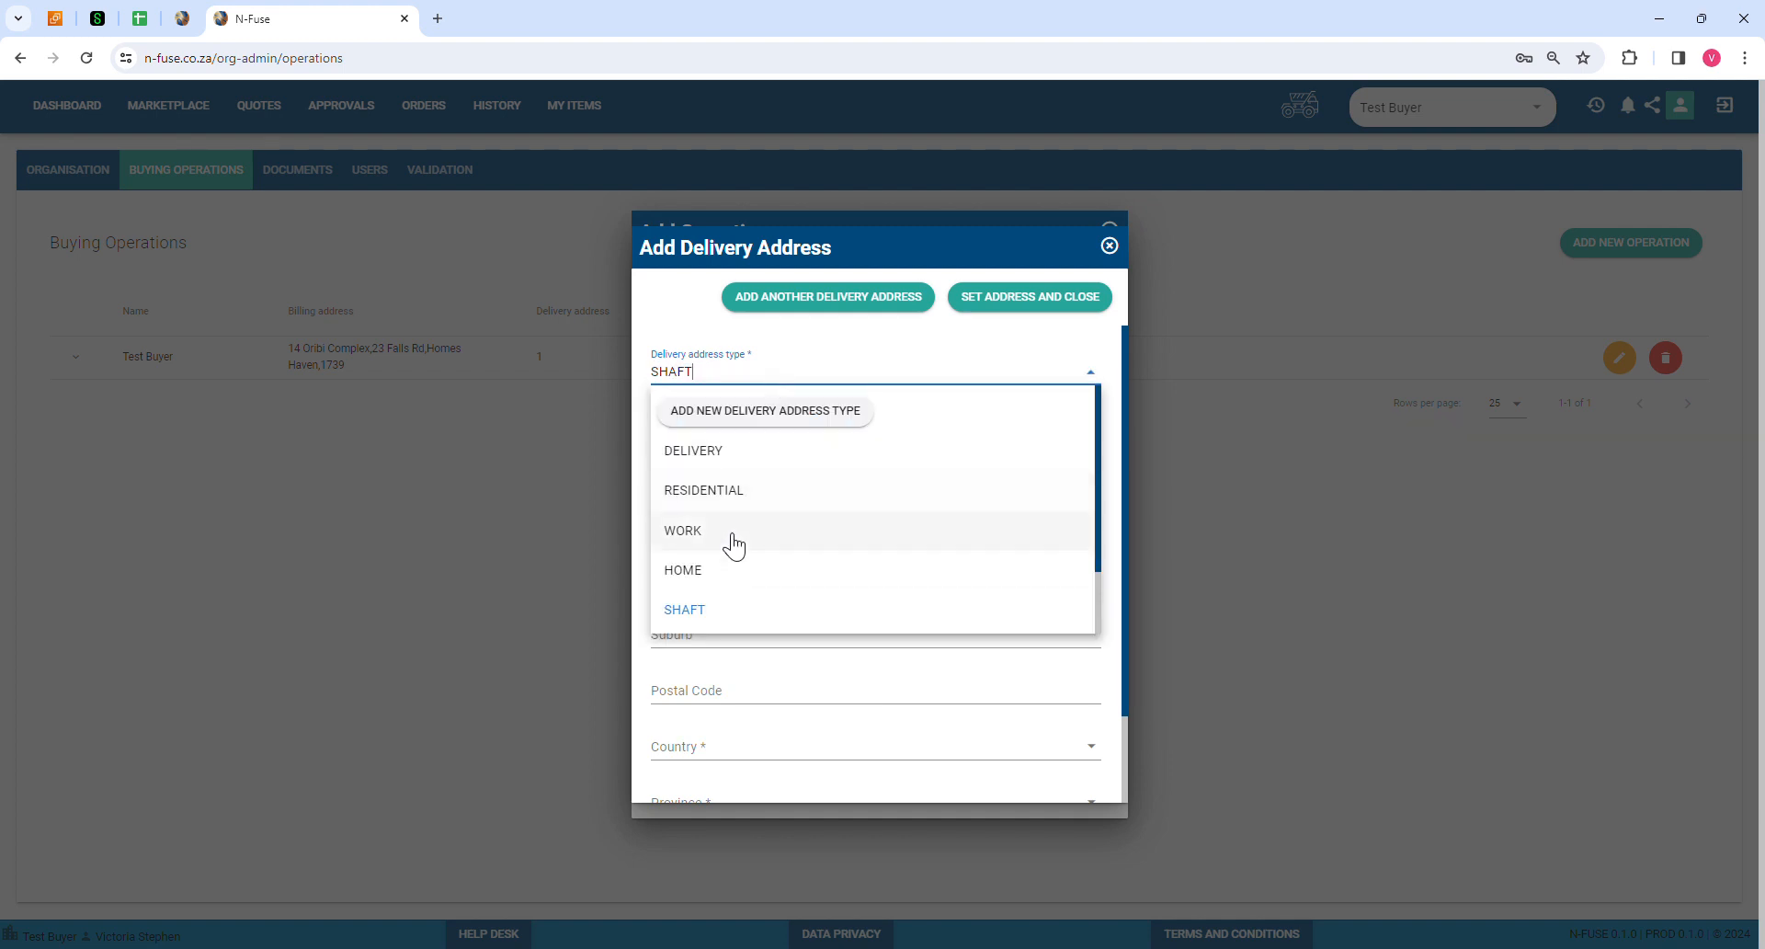
scroll(733, 543, "down", 1)
left_click(703, 574)
Step: Fill the STORE address with Cresta Shopping Centre, Weltevreden Road, Cresta, and save it
left_click(714, 526)
left_click(719, 450)
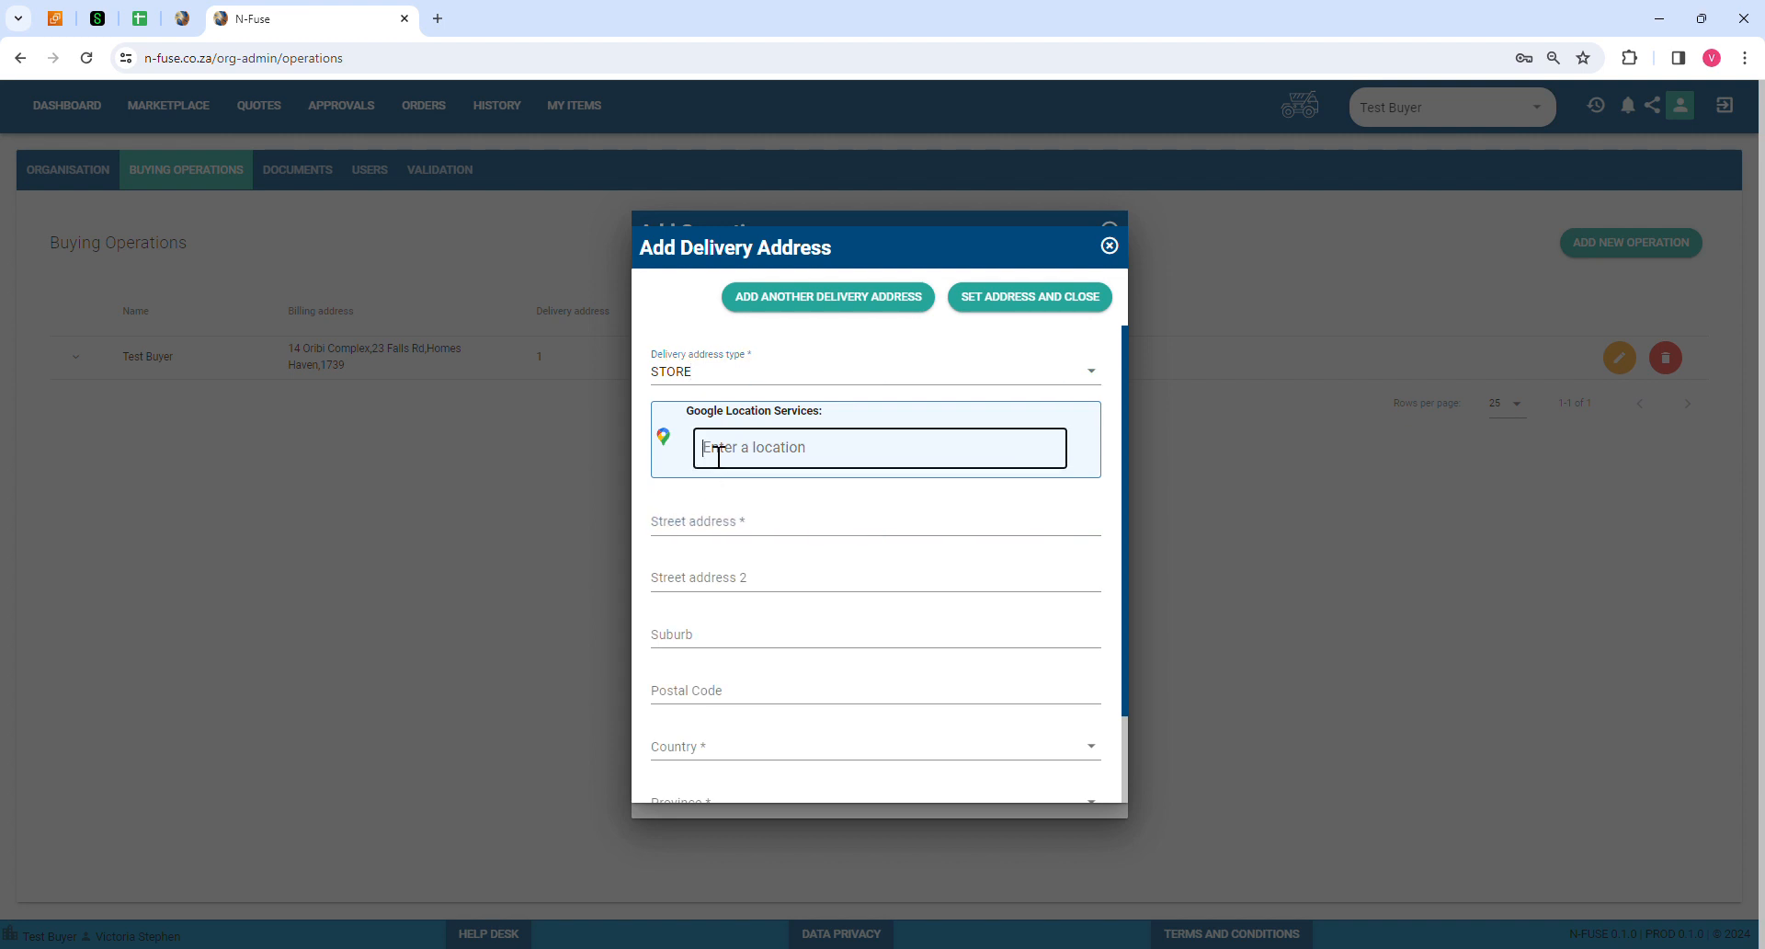
type("Cresta")
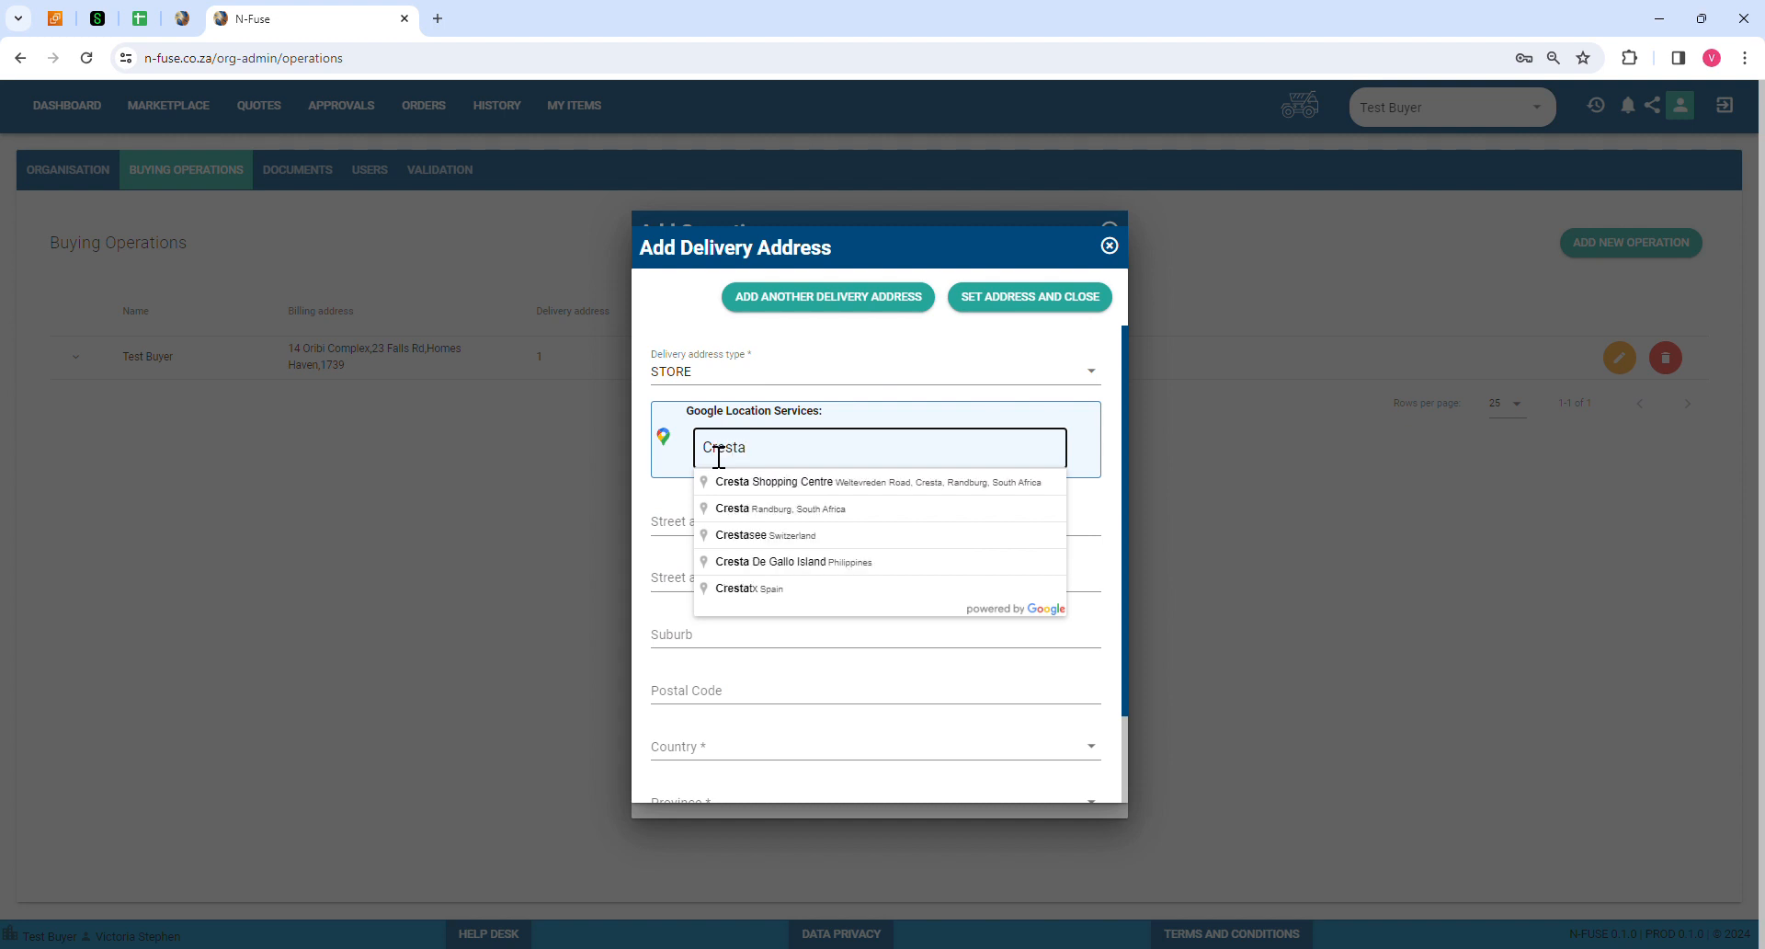
left_click(774, 482)
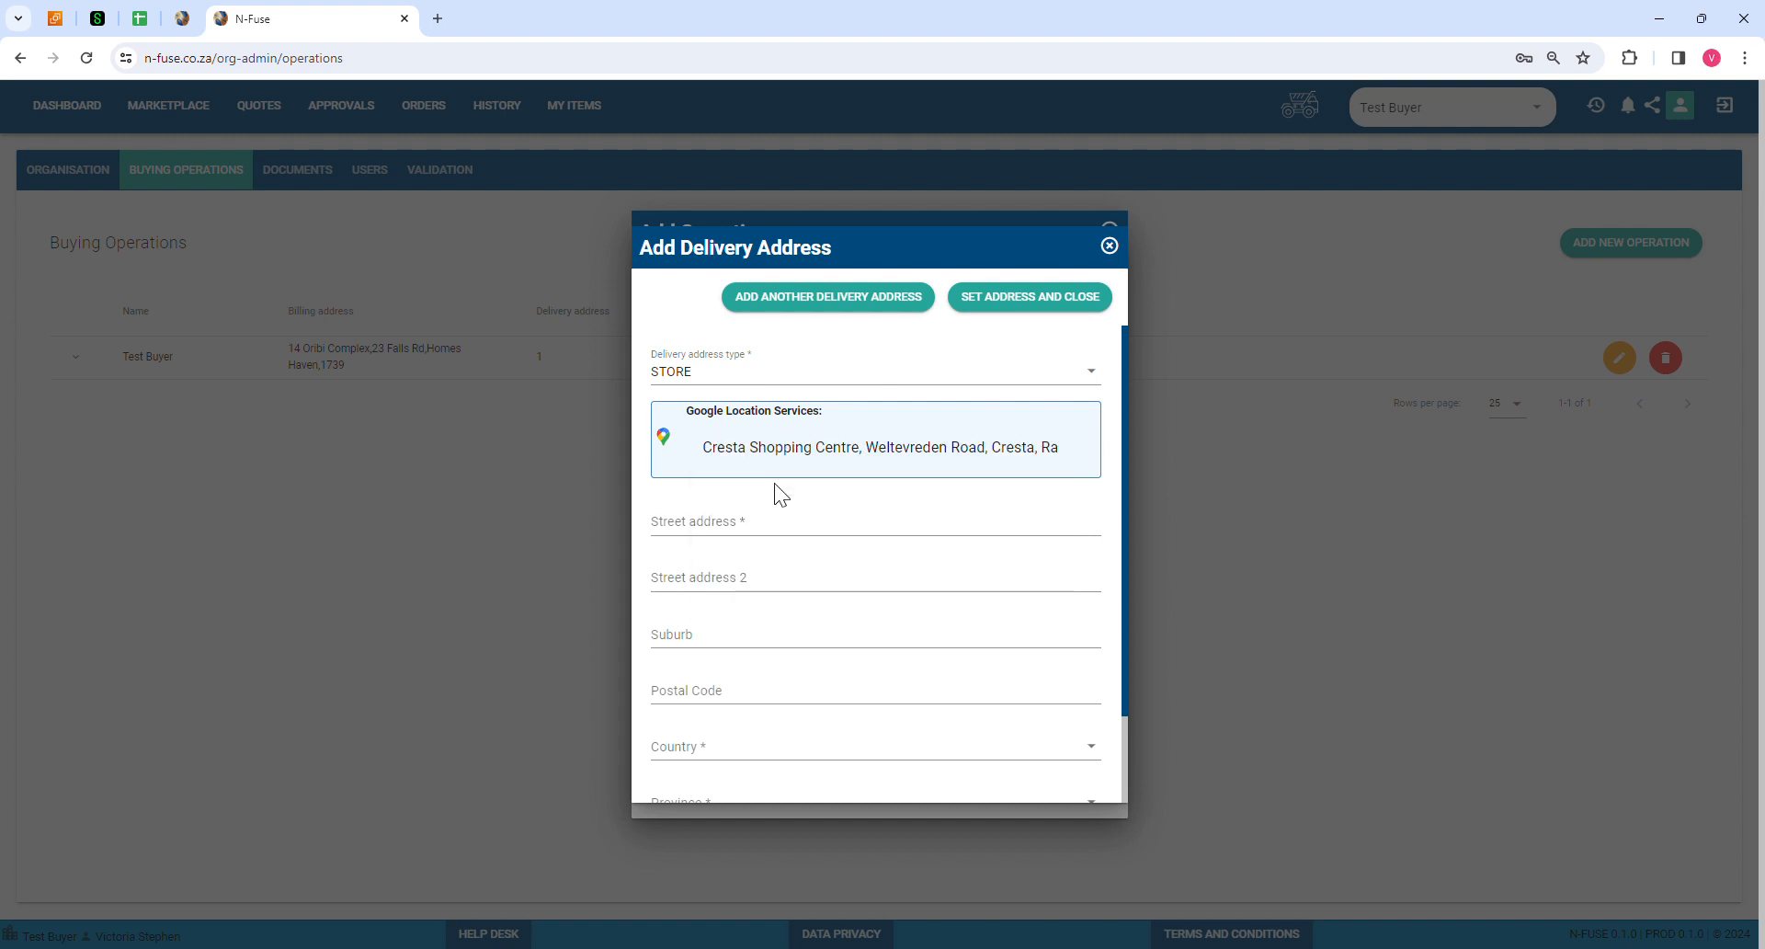
scroll(914, 595, "down", 1)
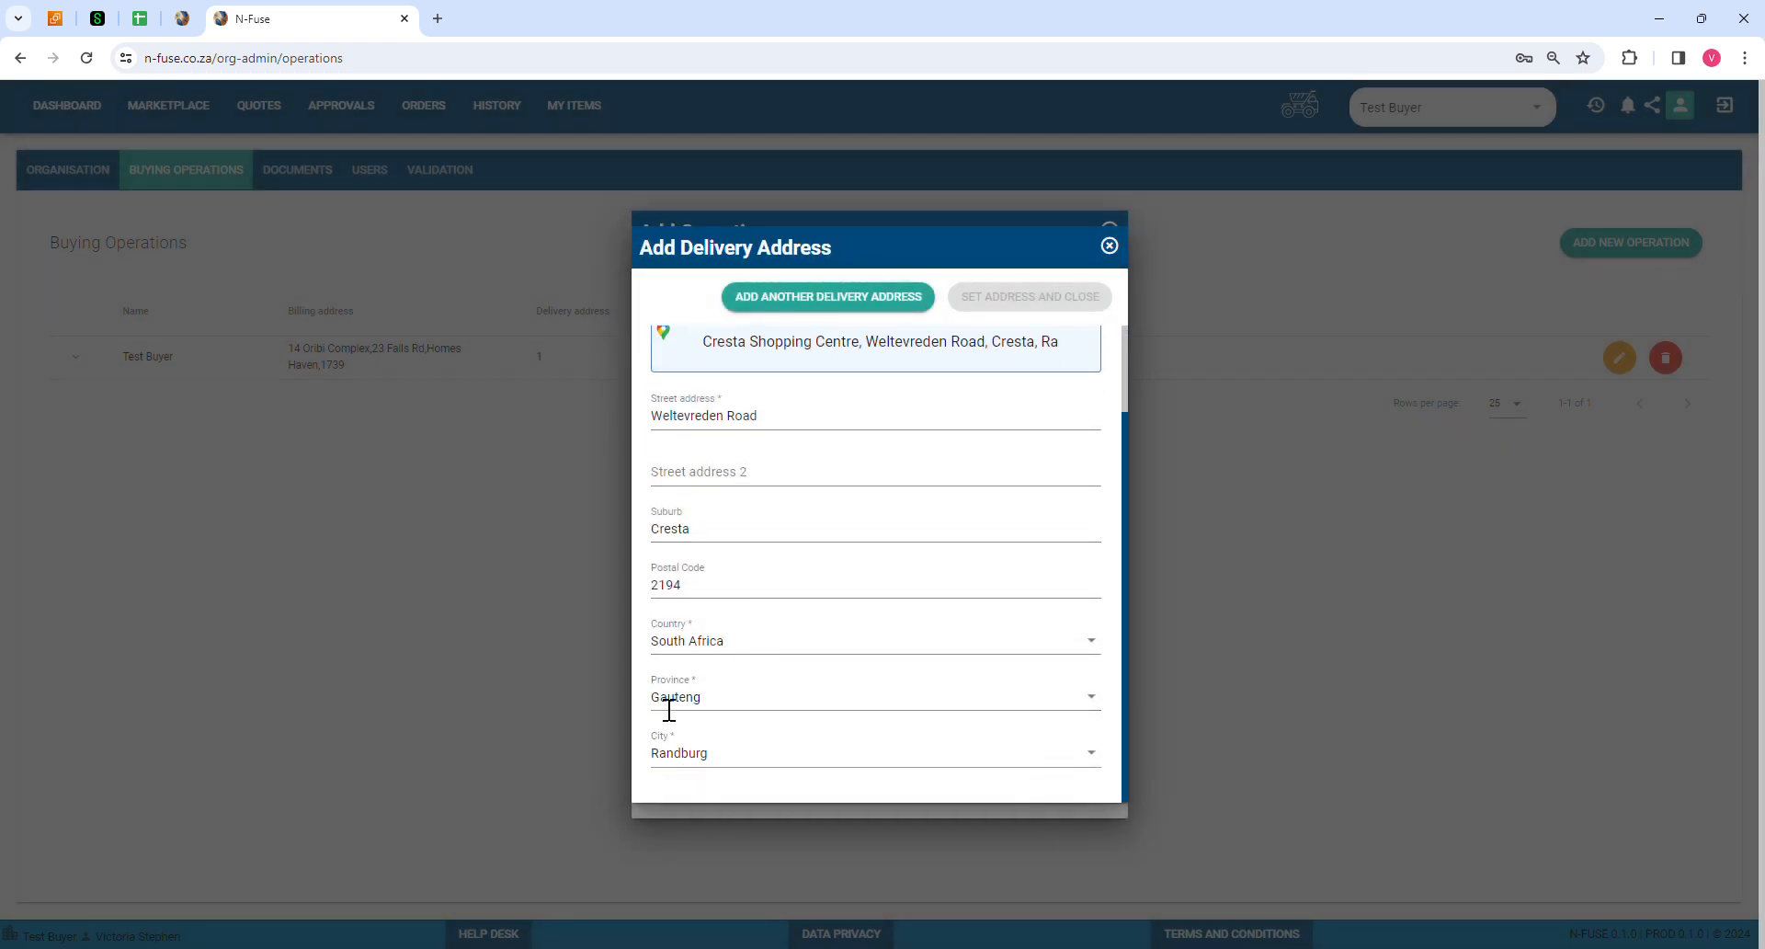
scroll(851, 649, "up", 1)
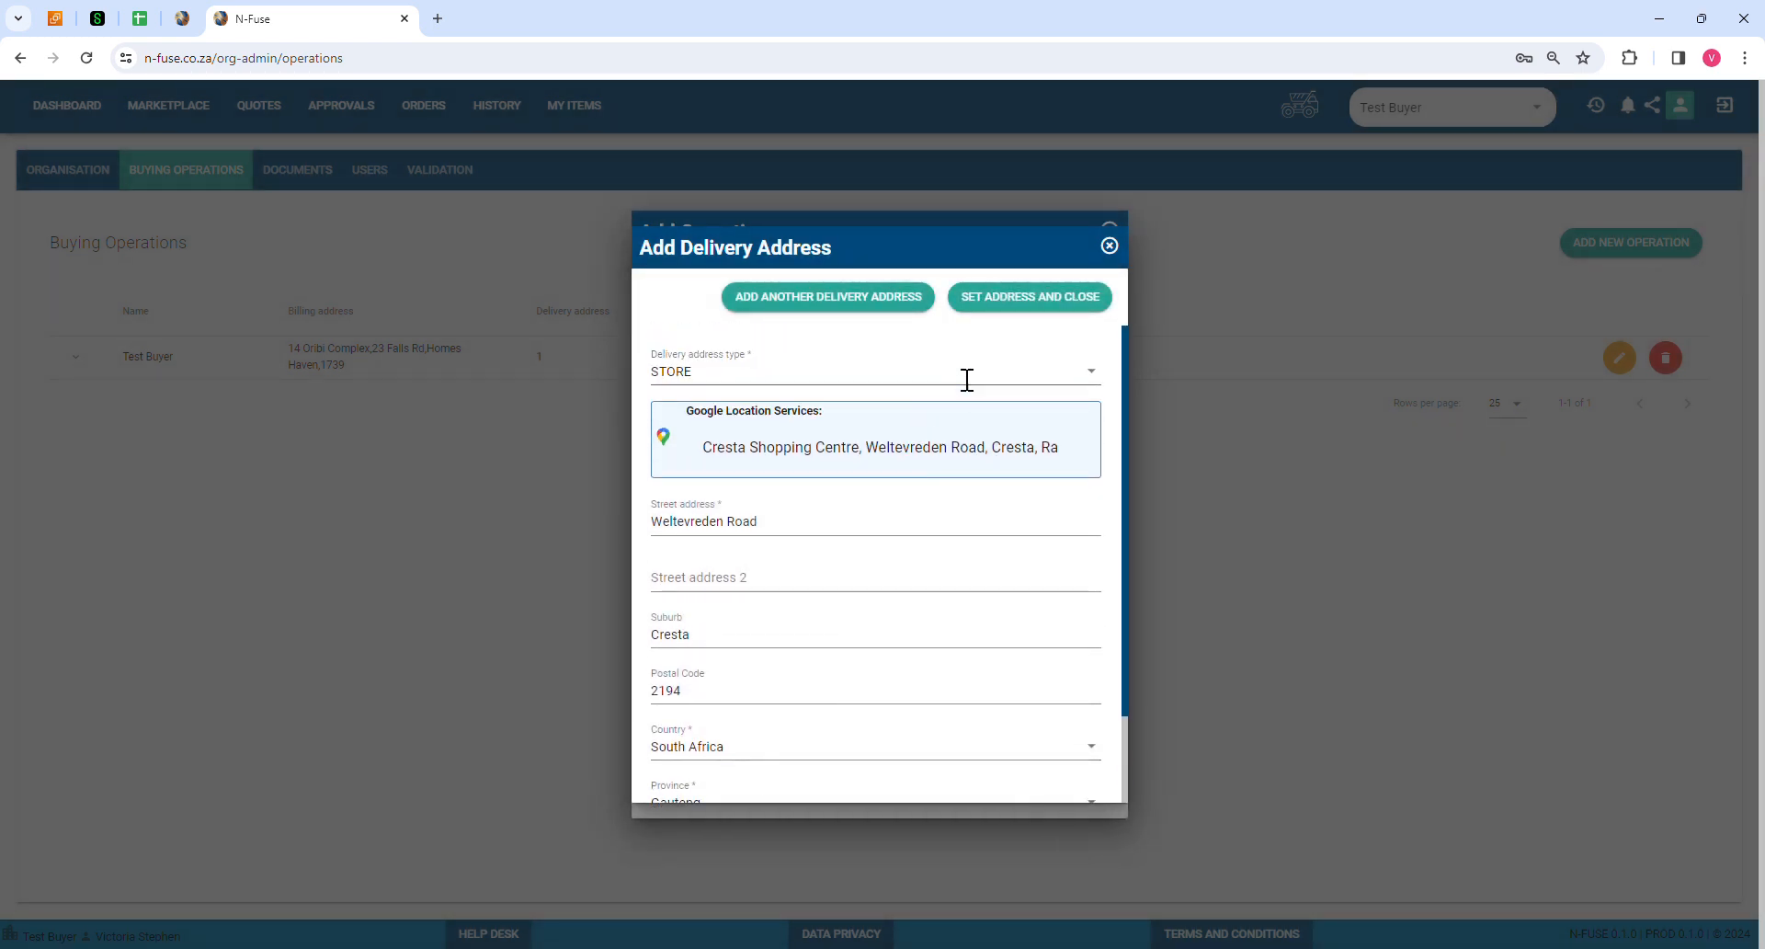
left_click(1048, 298)
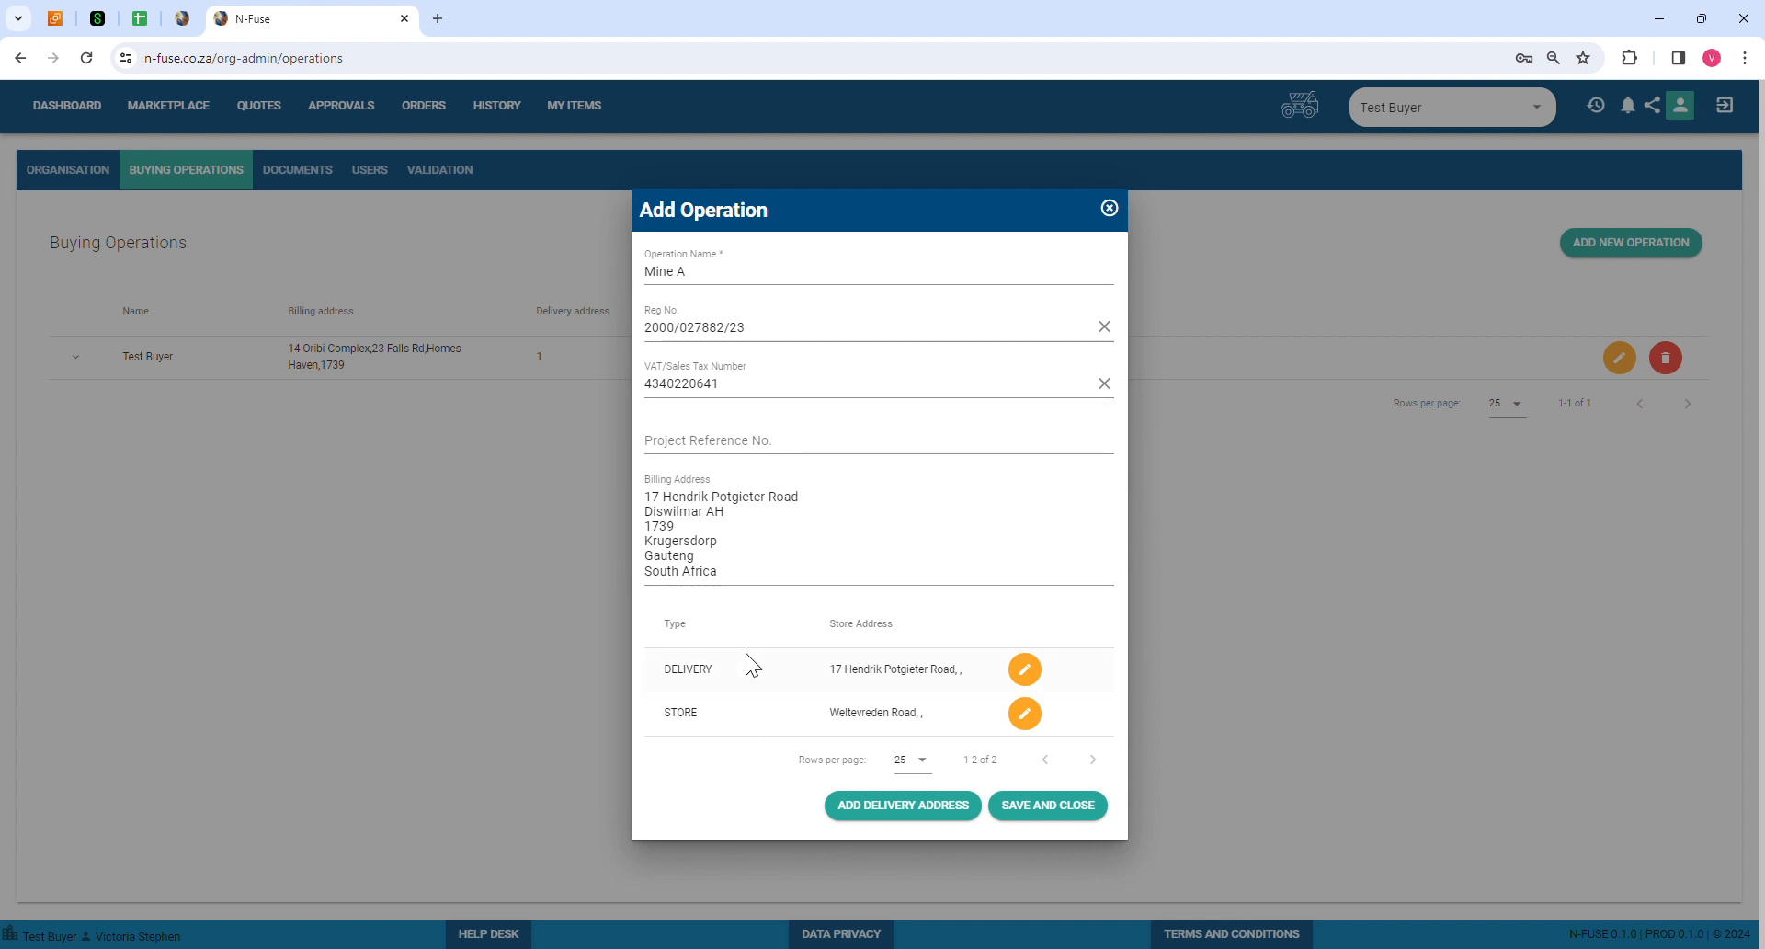
Step: Save the Mine A operation with its billing and two delivery addresses
left_click(1060, 805)
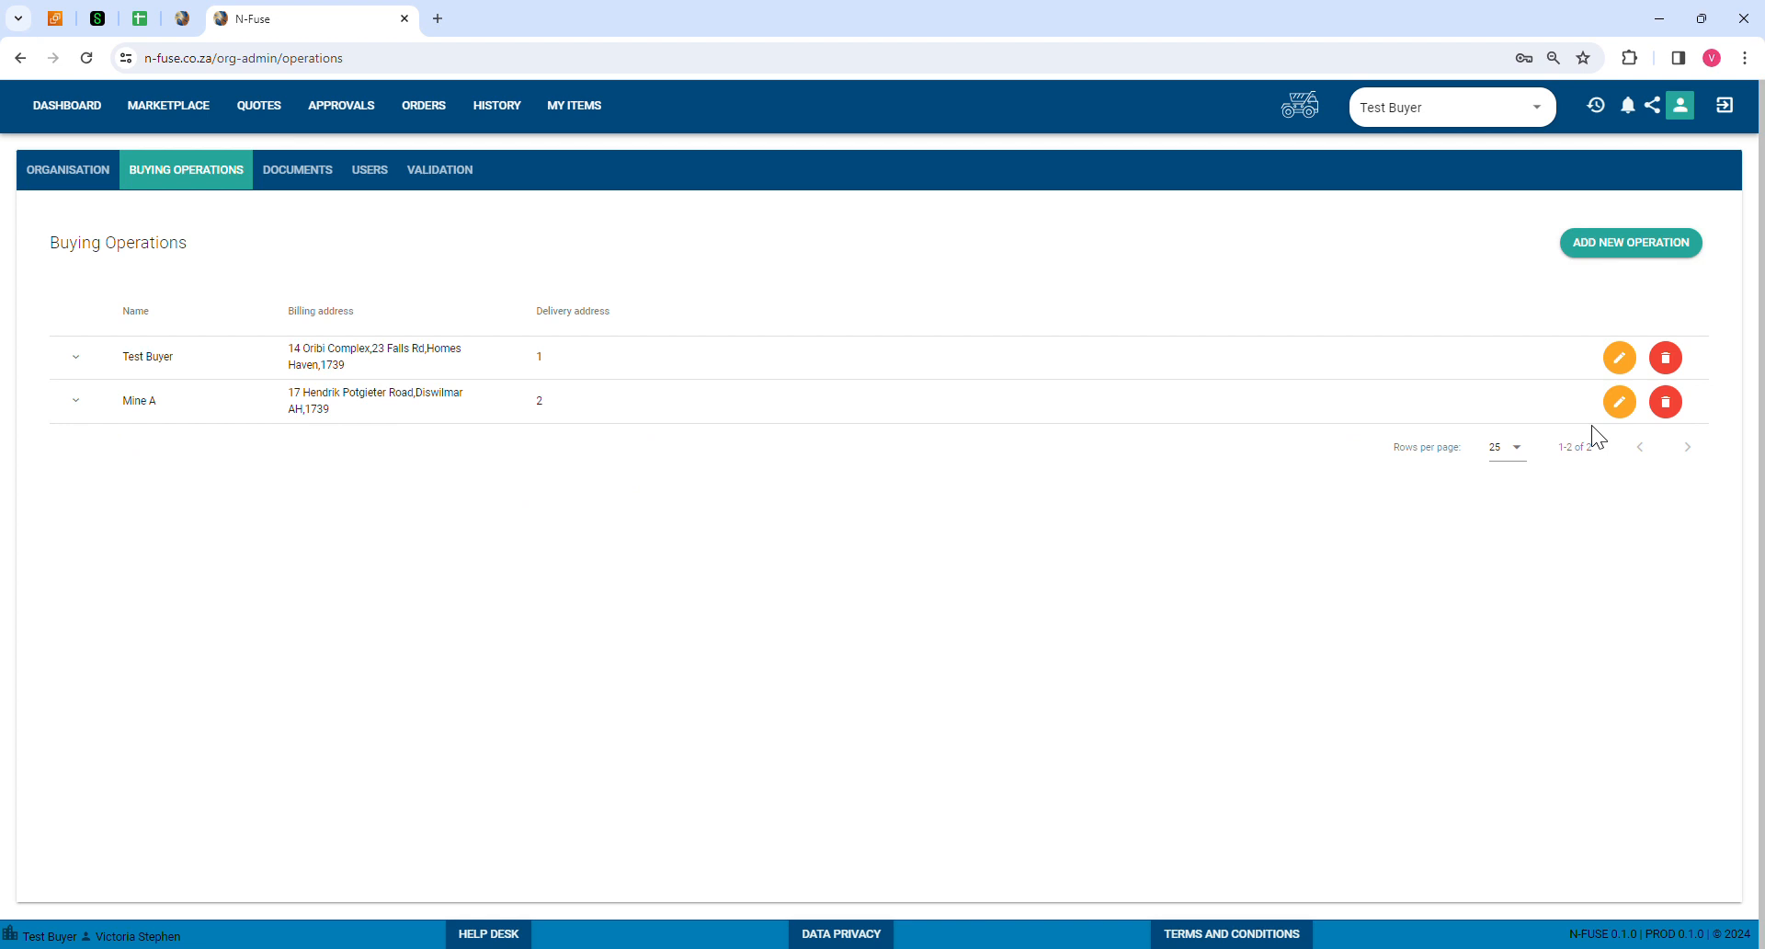
Step: Switch the active operation from Test Buyer to Mine A in the top-bar dropdown
left_click(1450, 120)
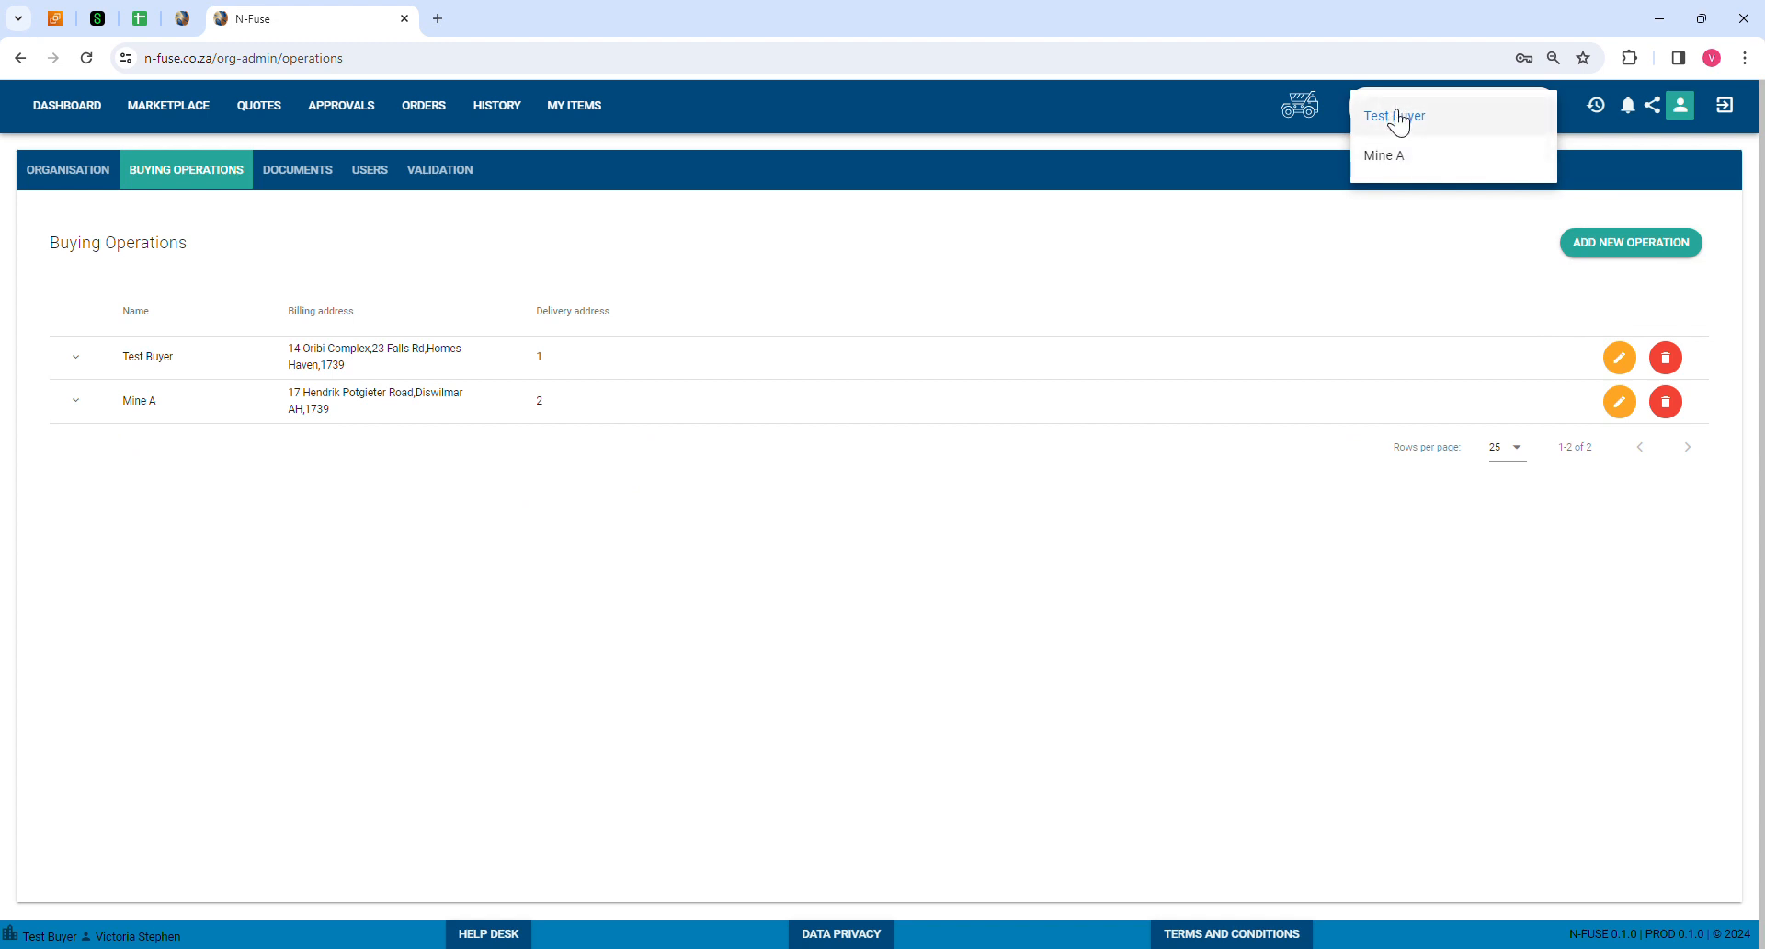
left_click(1396, 116)
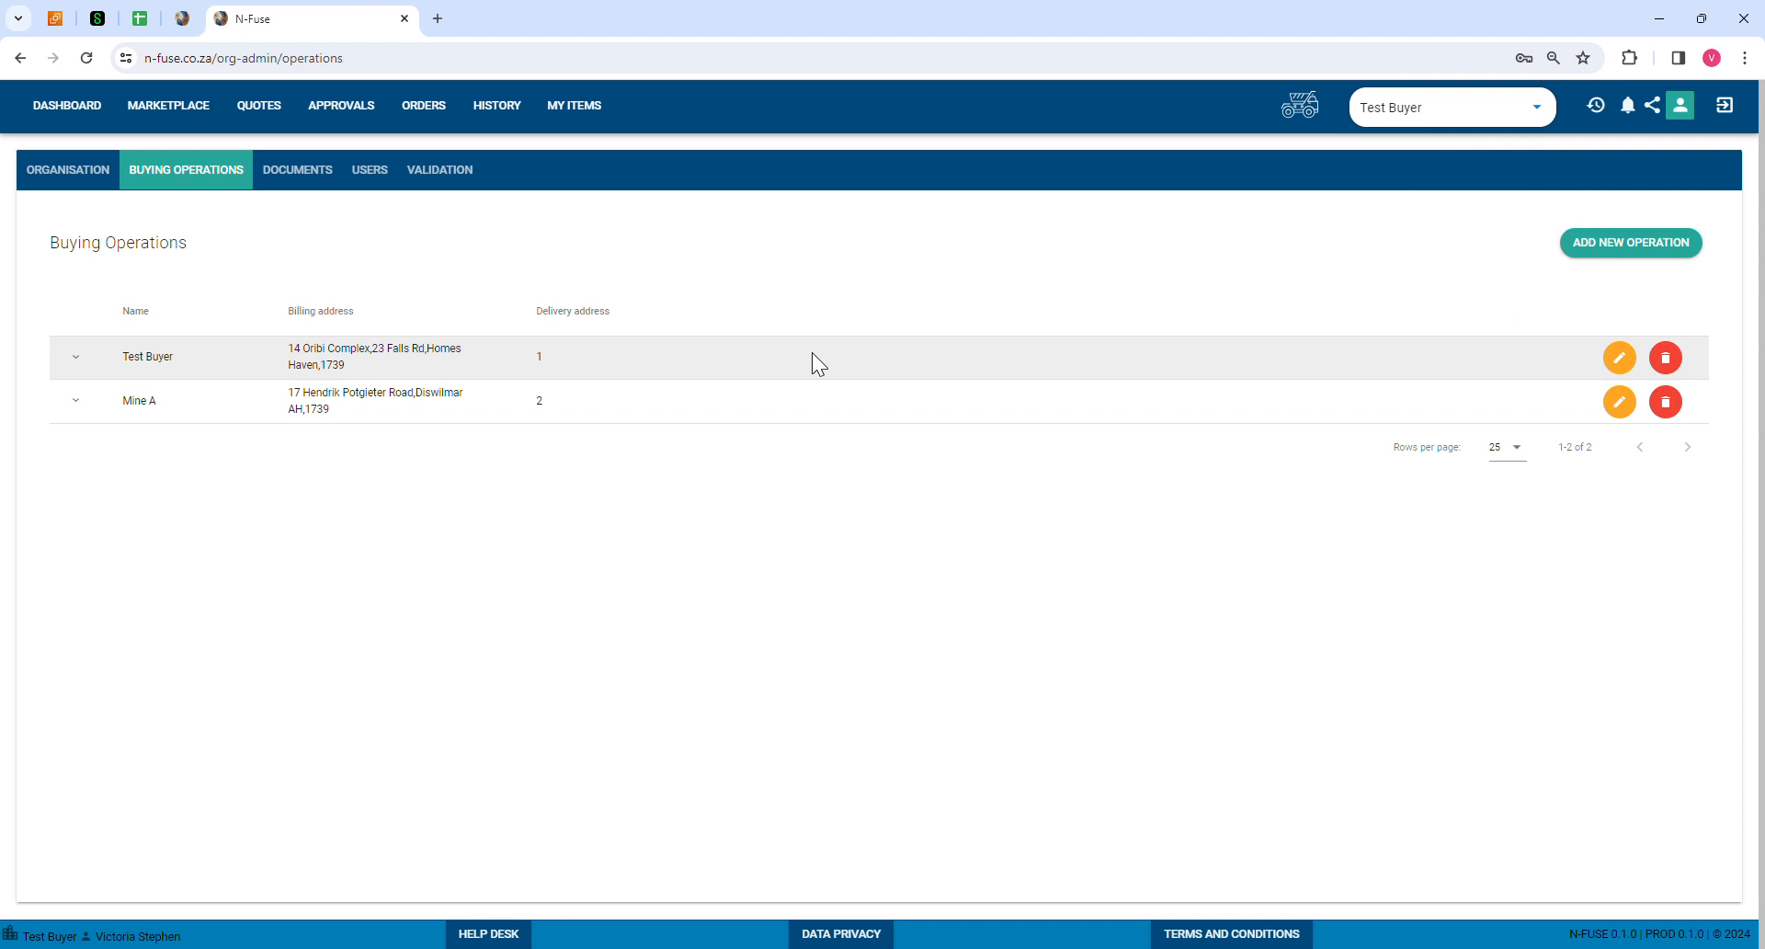
left_click(1434, 116)
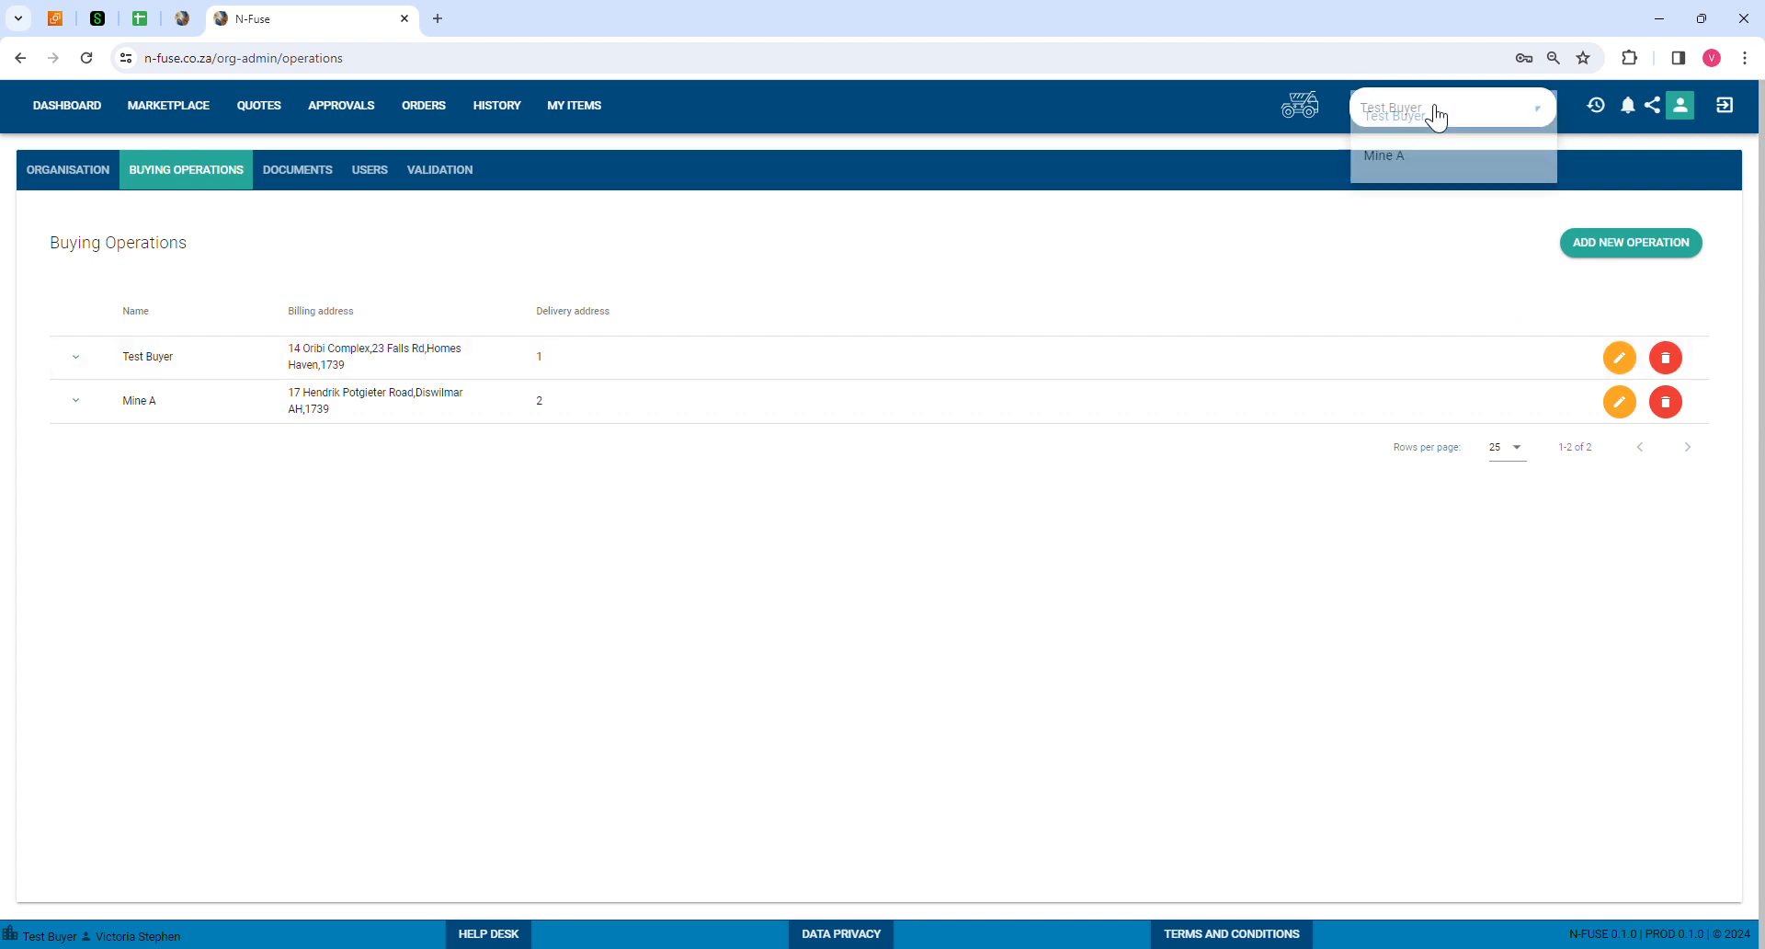
left_click(1376, 168)
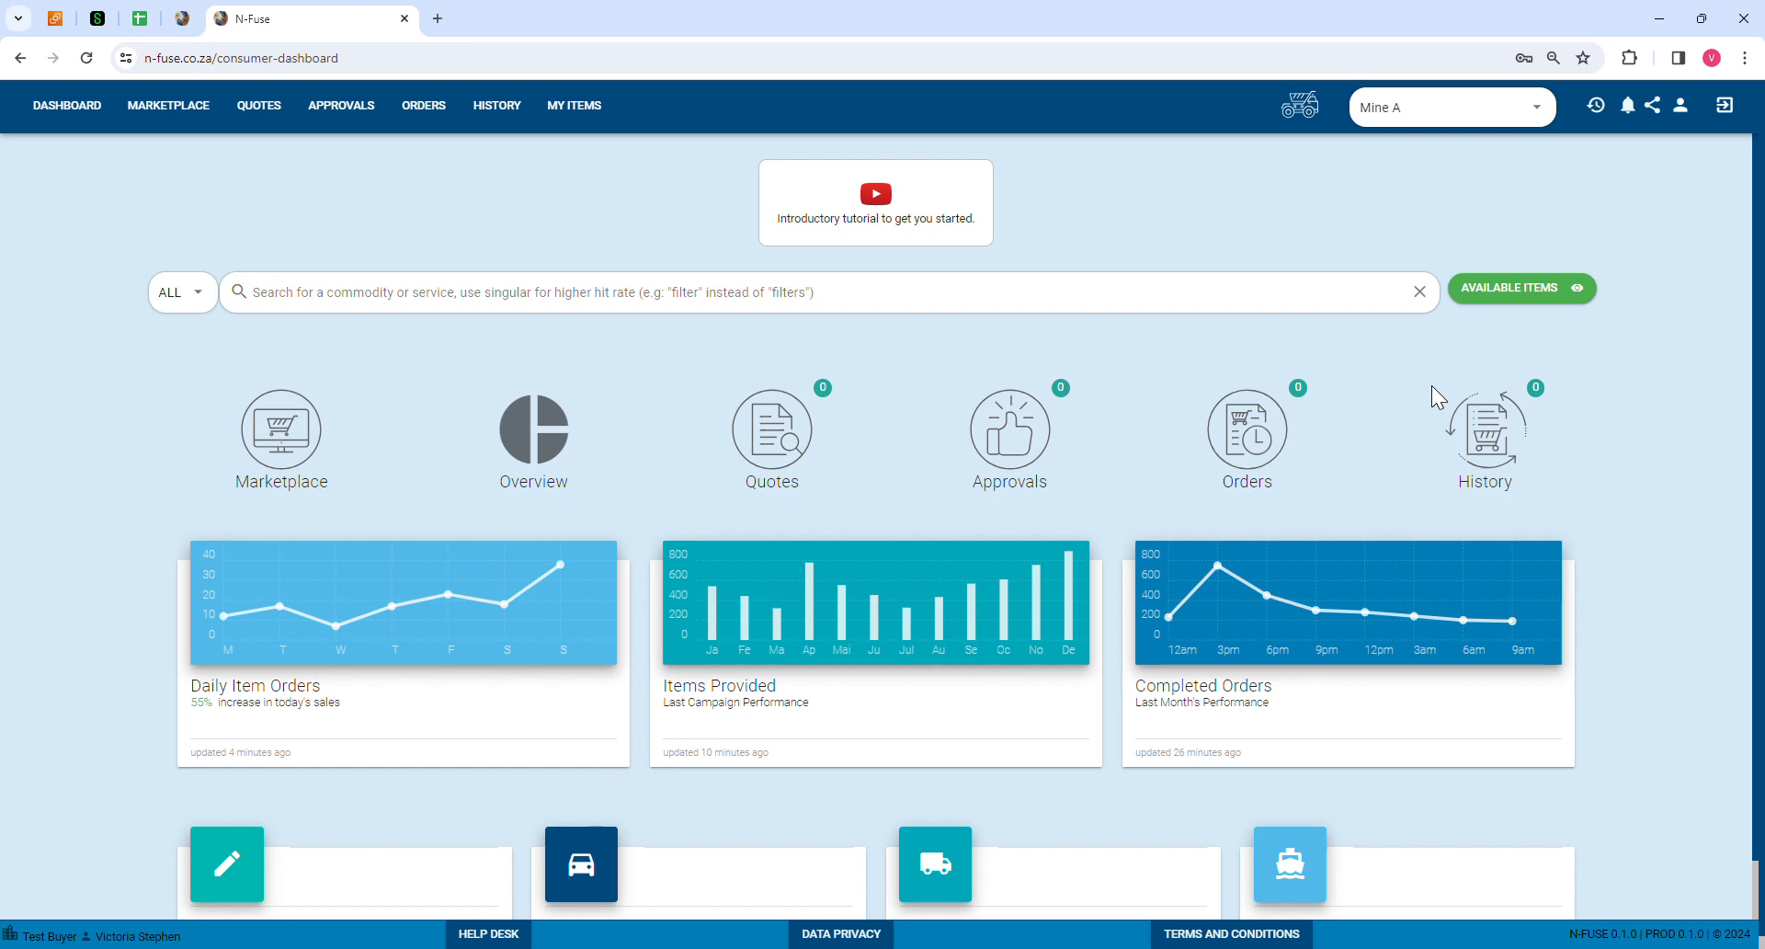
Step: Go from organisation admin to the Users tab listing the owner, admin and buying user
left_click(1681, 102)
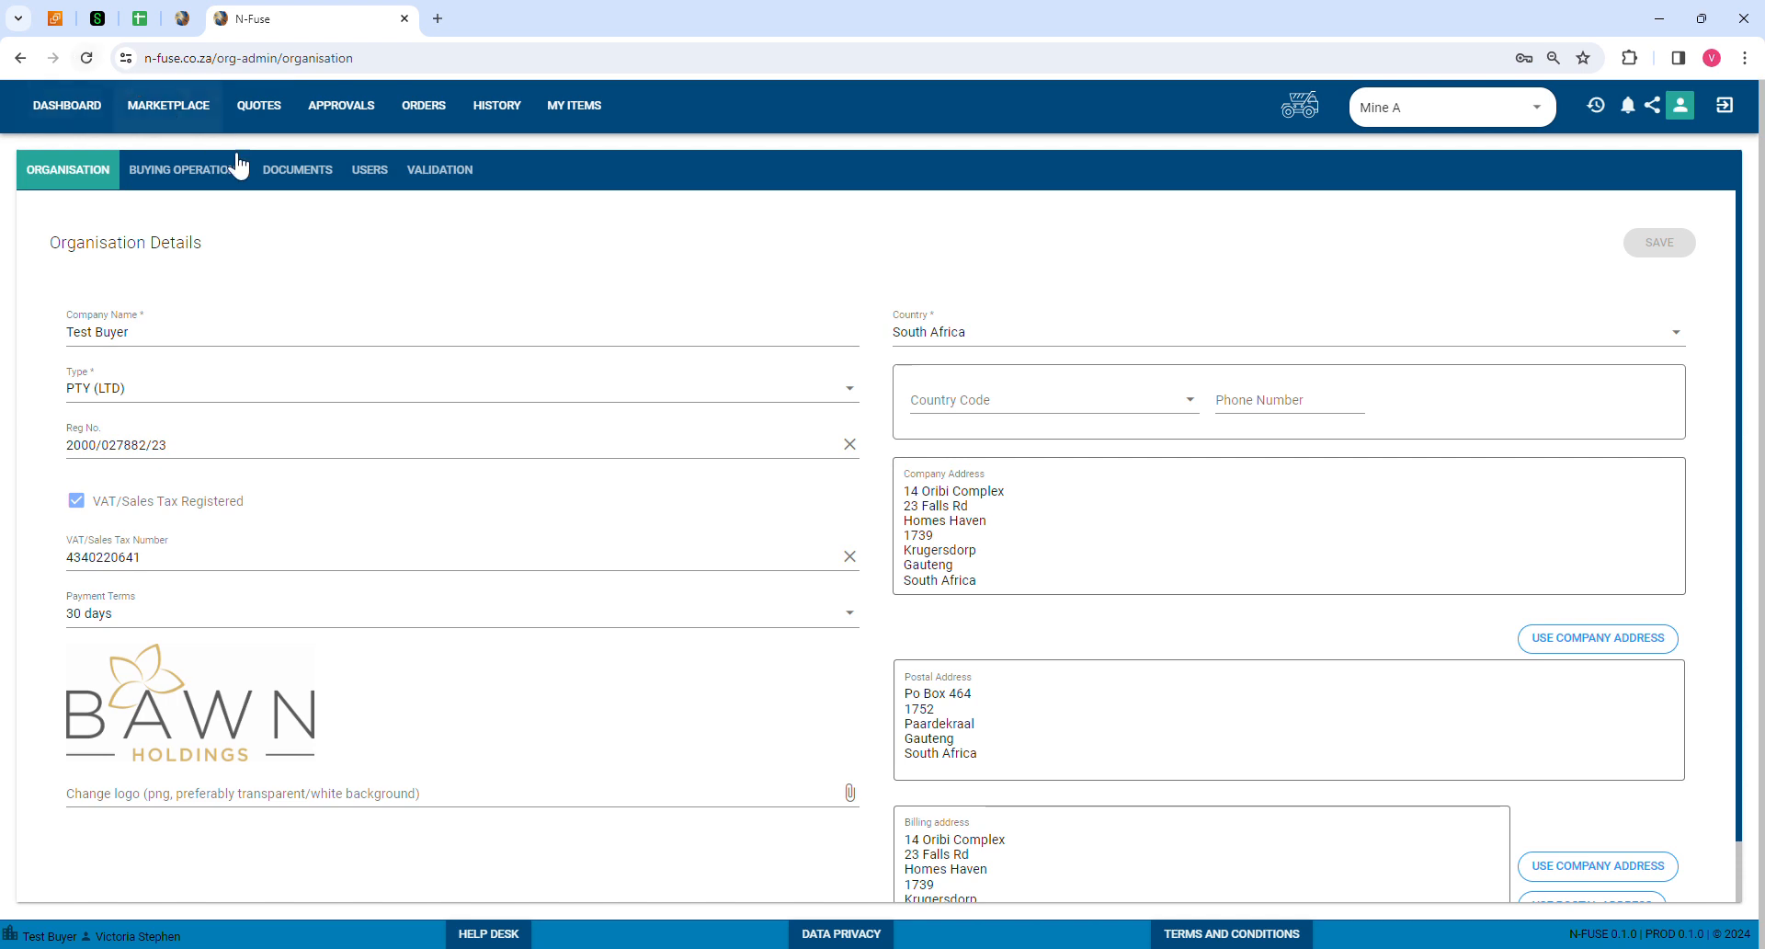
left_click(223, 173)
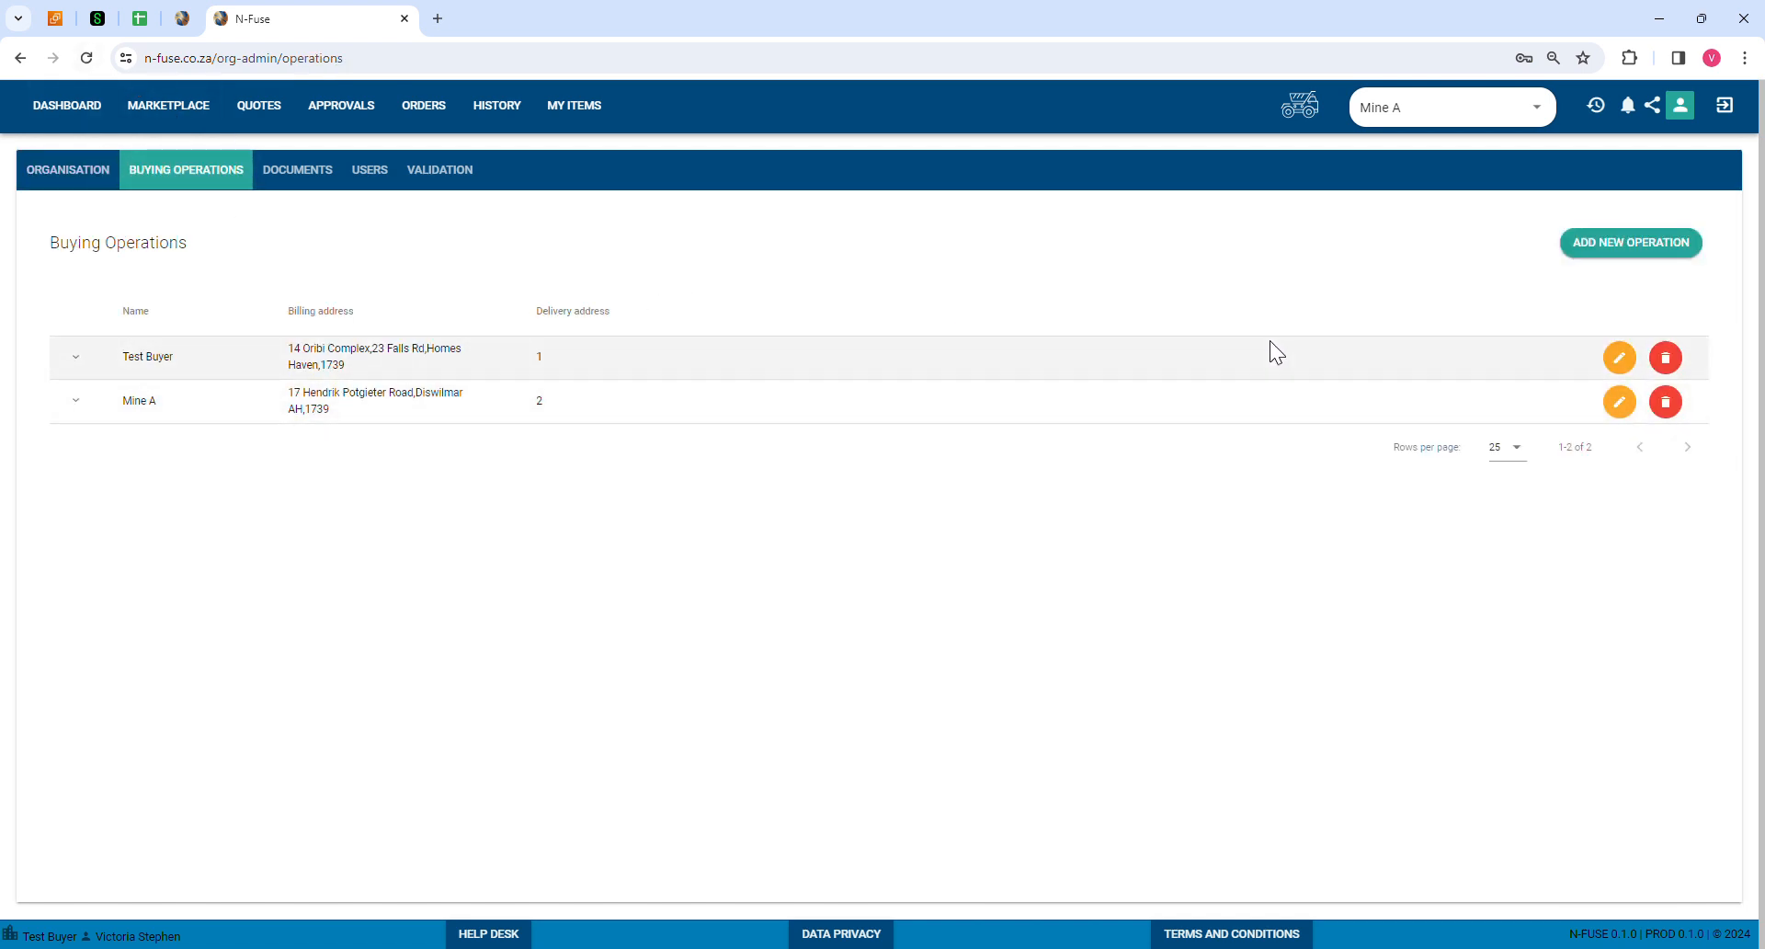
left_click(372, 171)
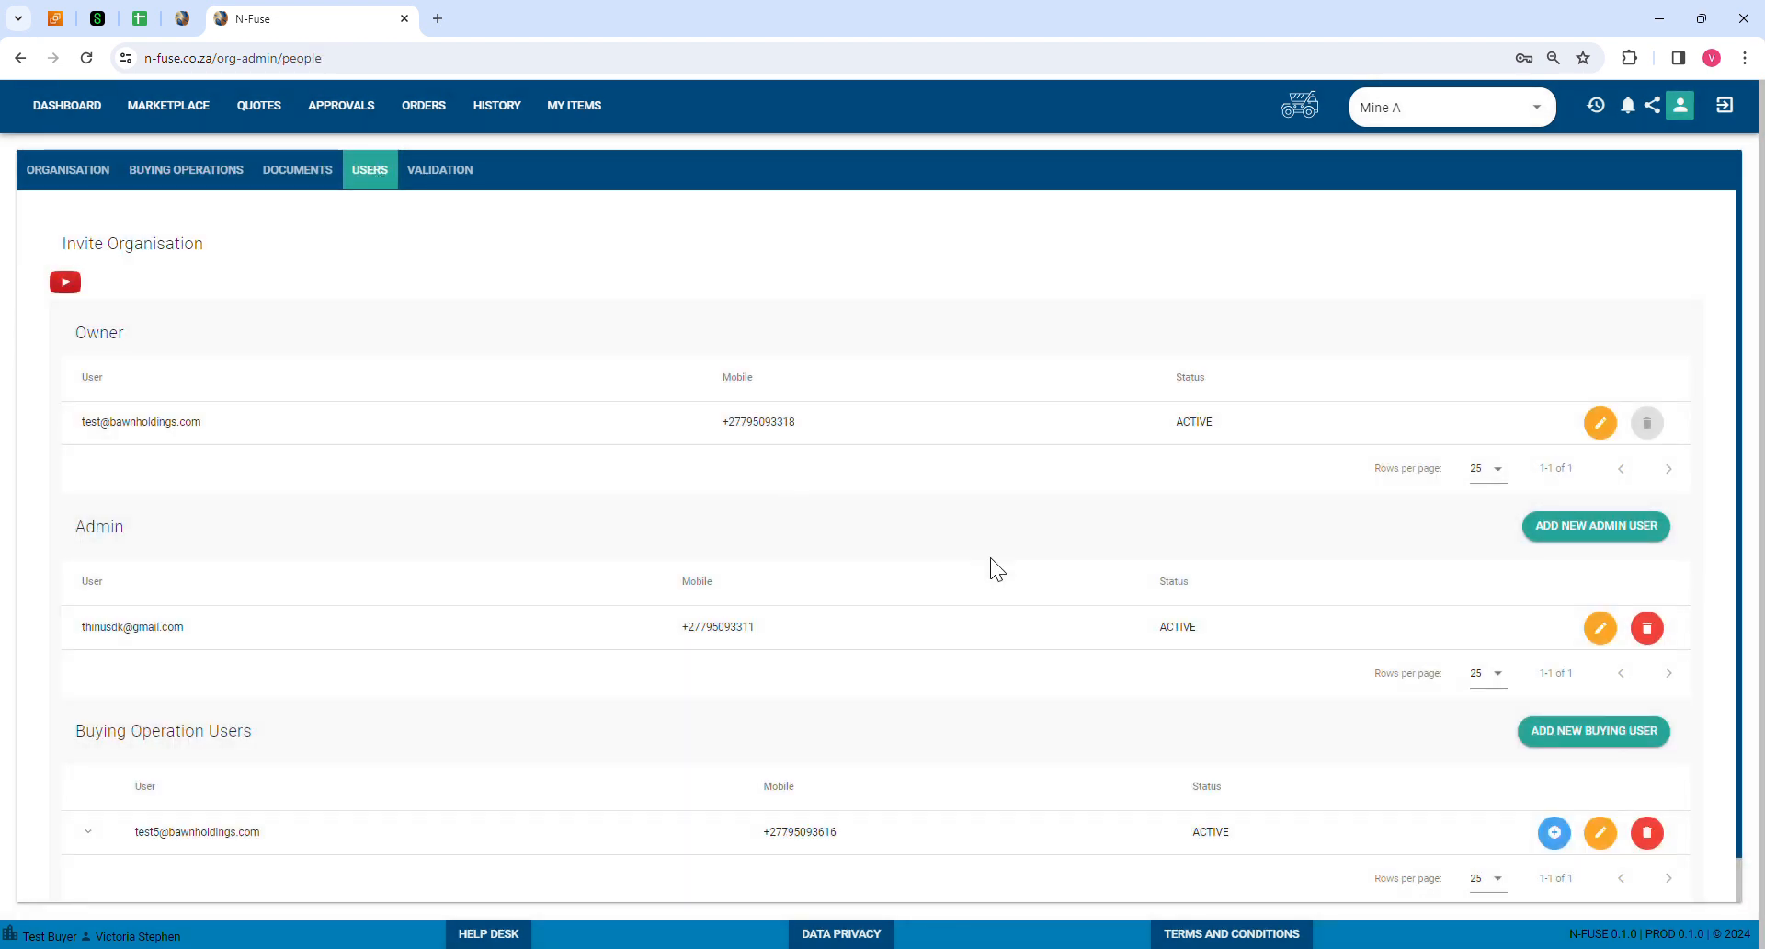
scroll(1251, 570, "down", 1)
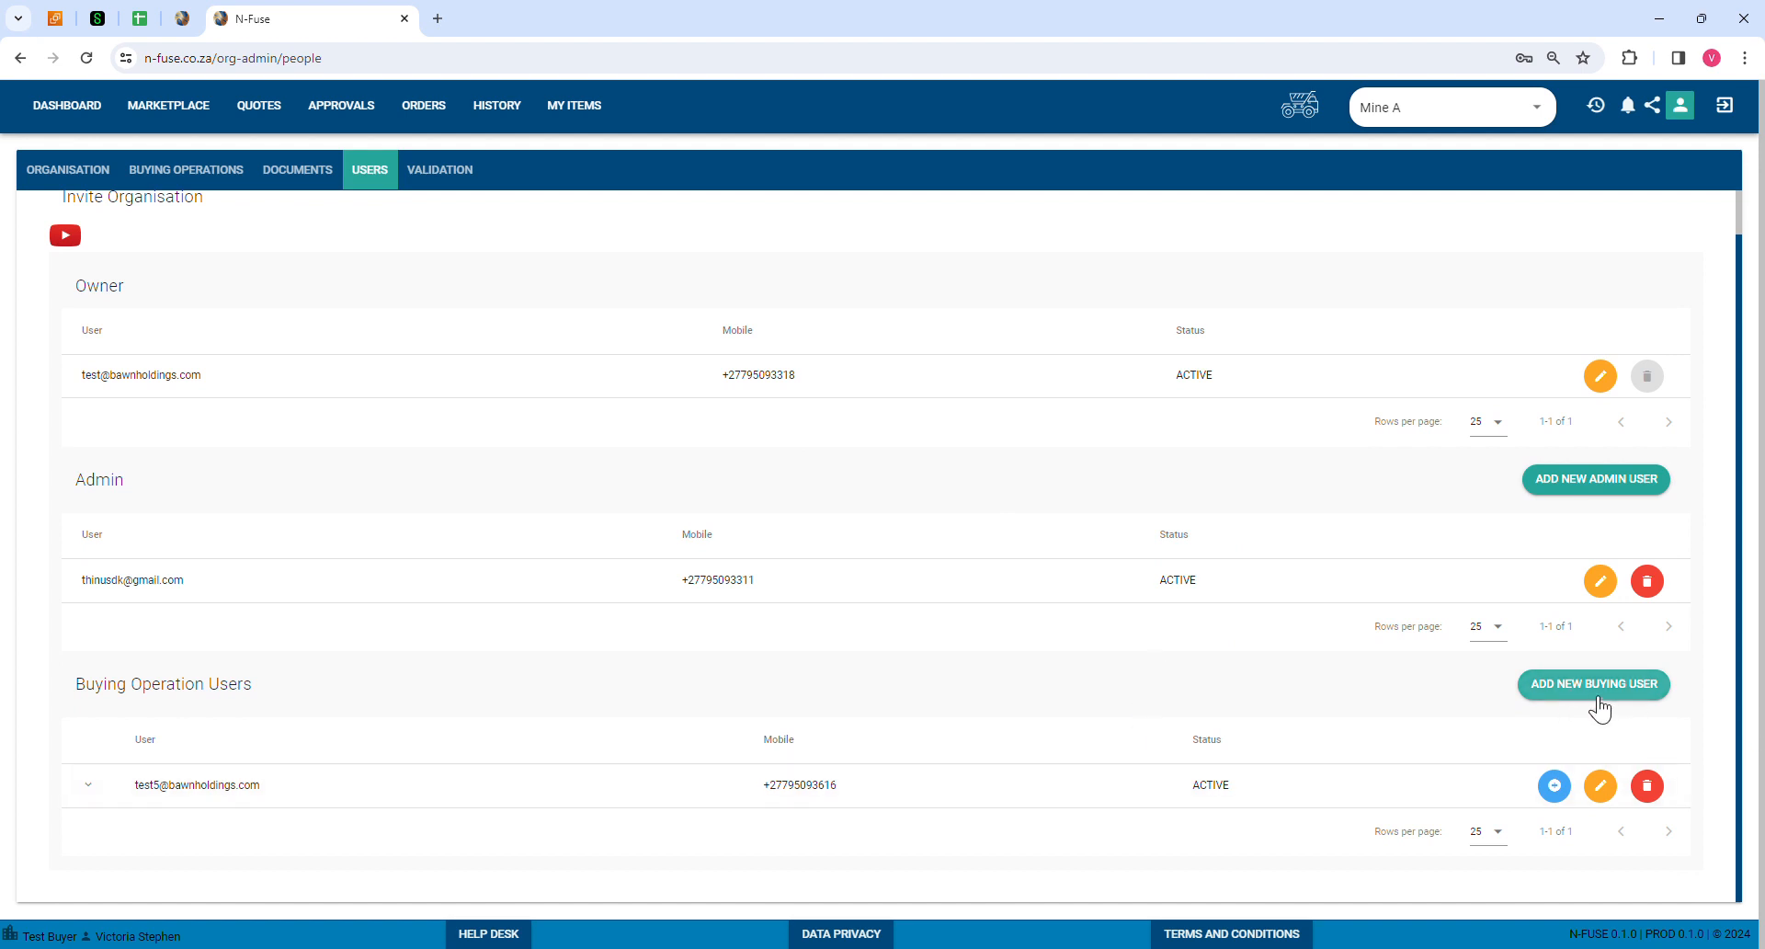
Step: Assign the buying operation user to Mine A with the SUPERVISOR role
left_click(1555, 786)
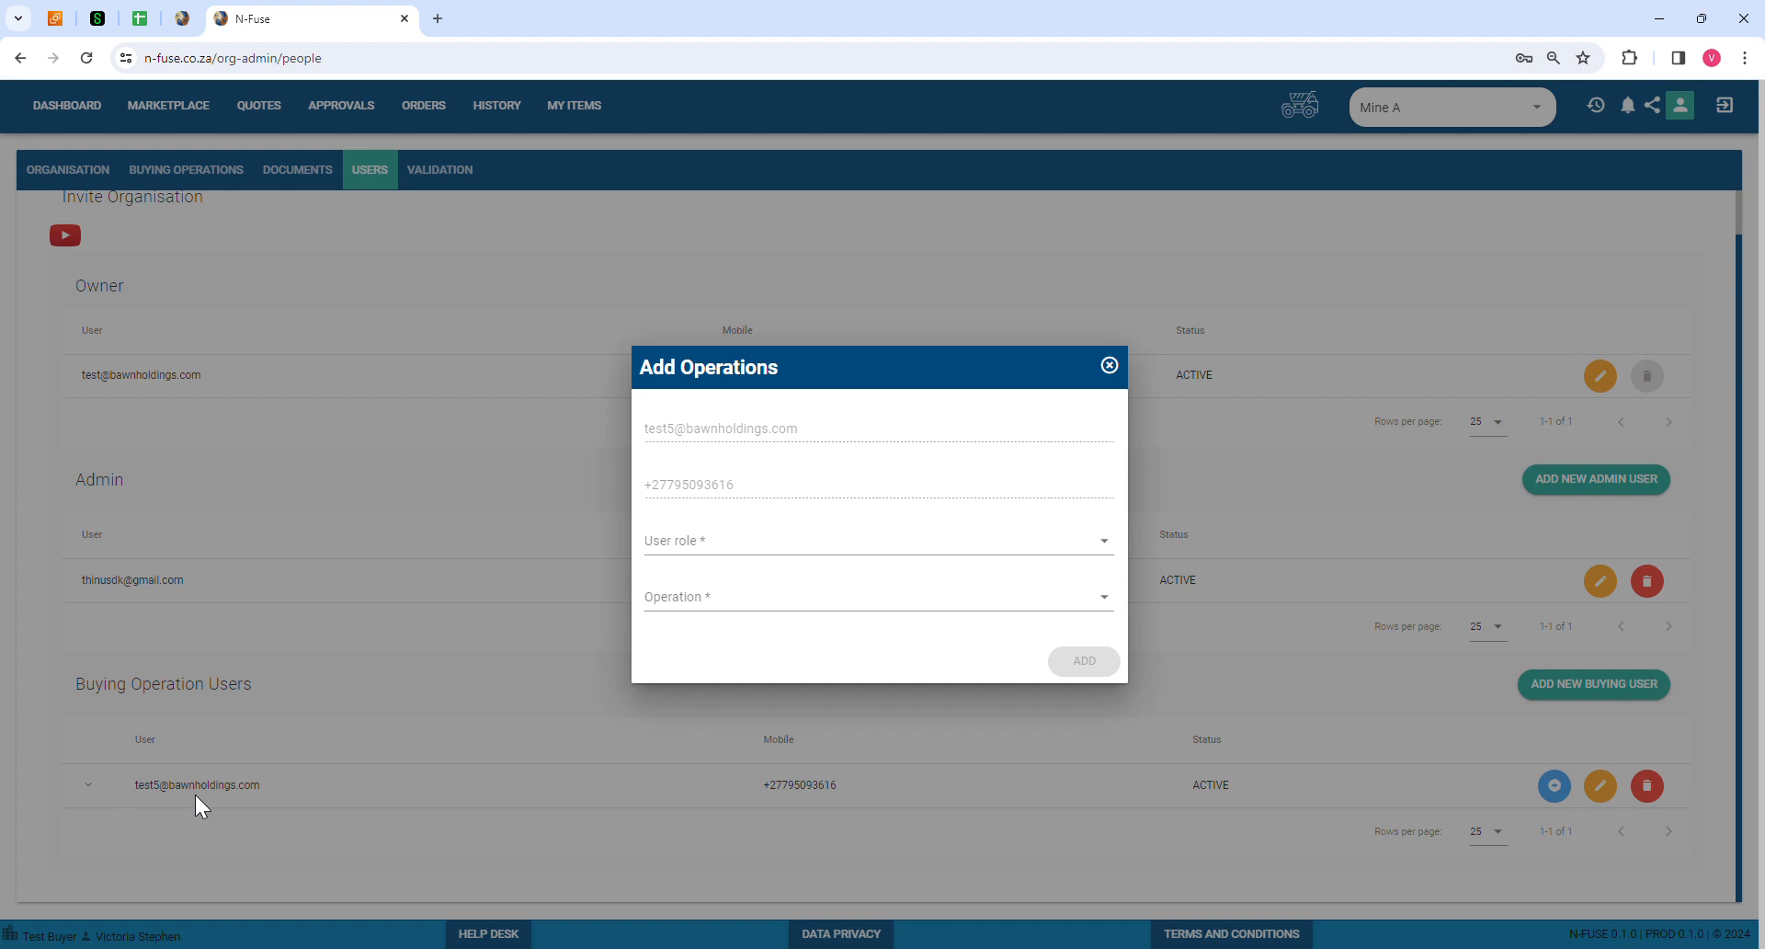
left_click(691, 549)
left_click(689, 558)
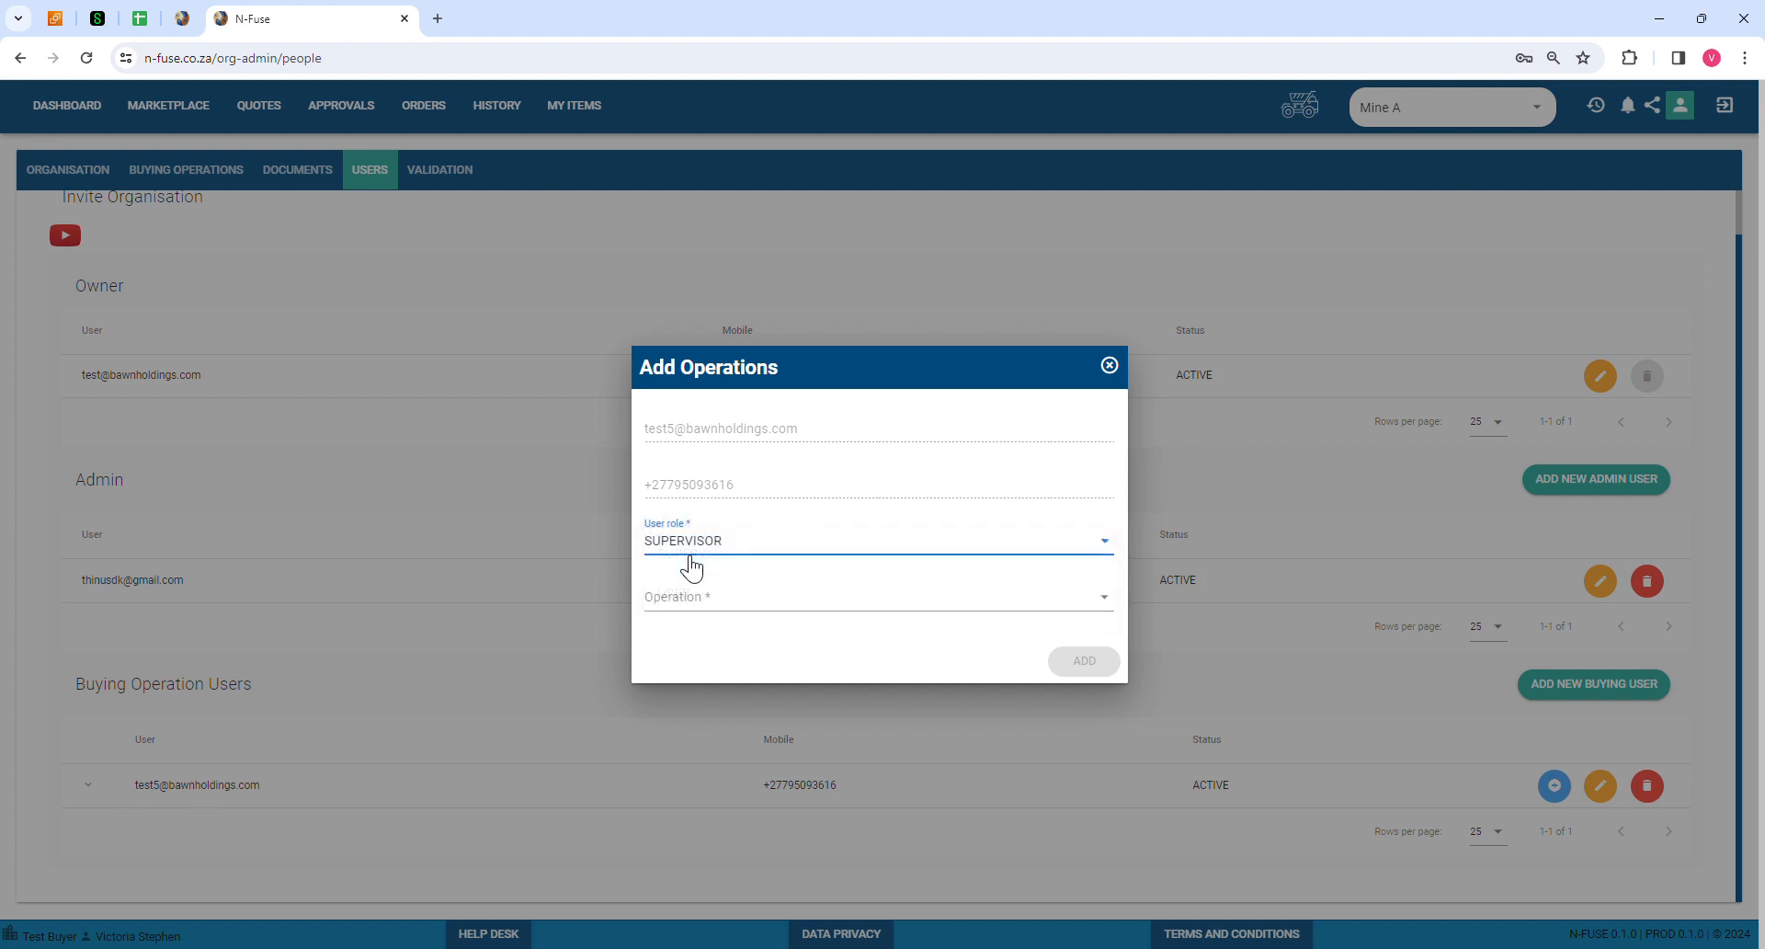
left_click(692, 596)
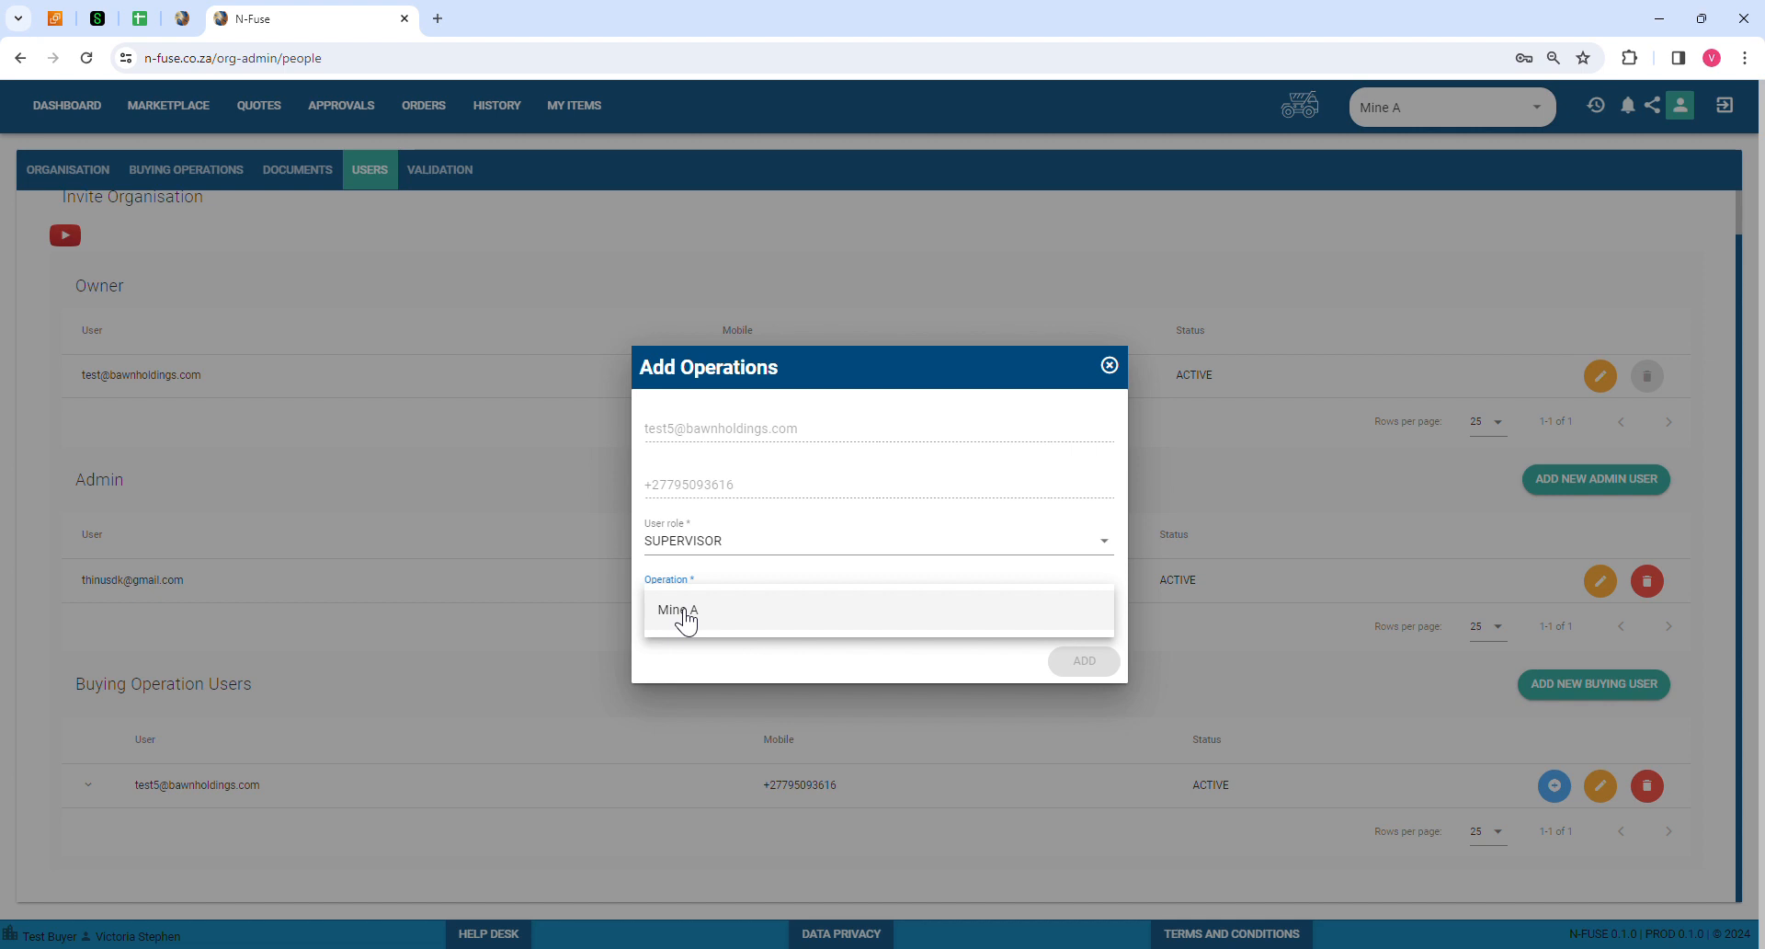
left_click(685, 613)
left_click(1094, 661)
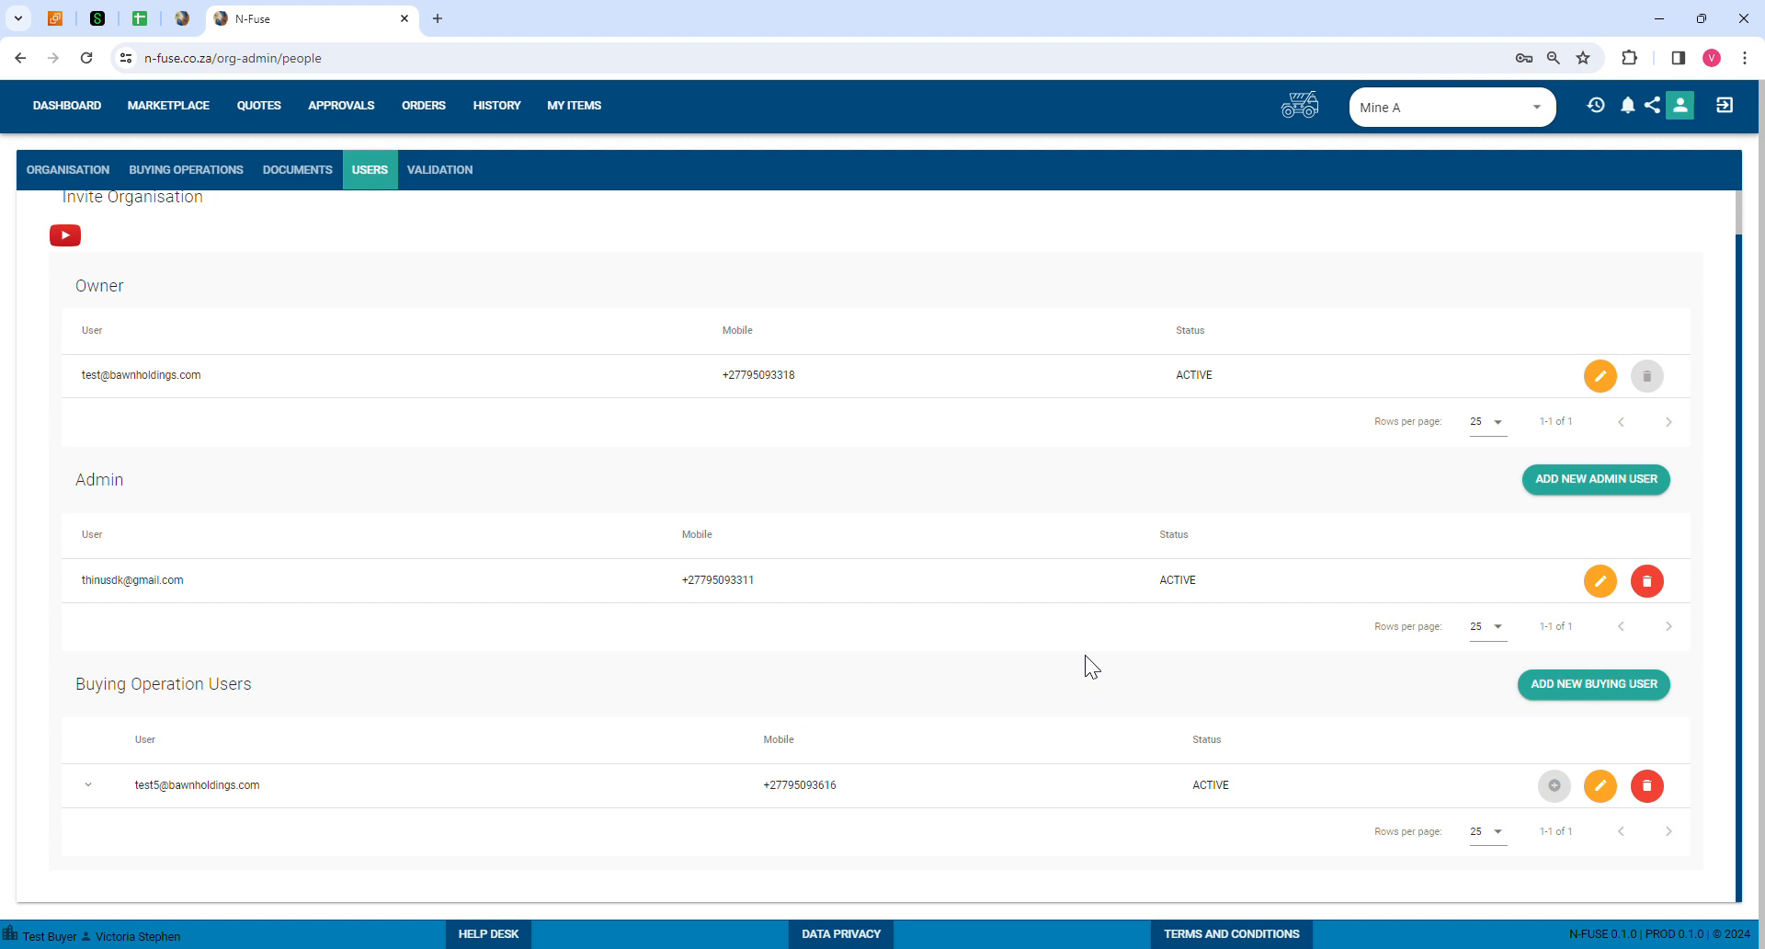
Step: Verify the buying user's row lists both Test Buyer and Mine A, then go back to Buying Operations
left_click(96, 787)
scroll(680, 688, "down", 2)
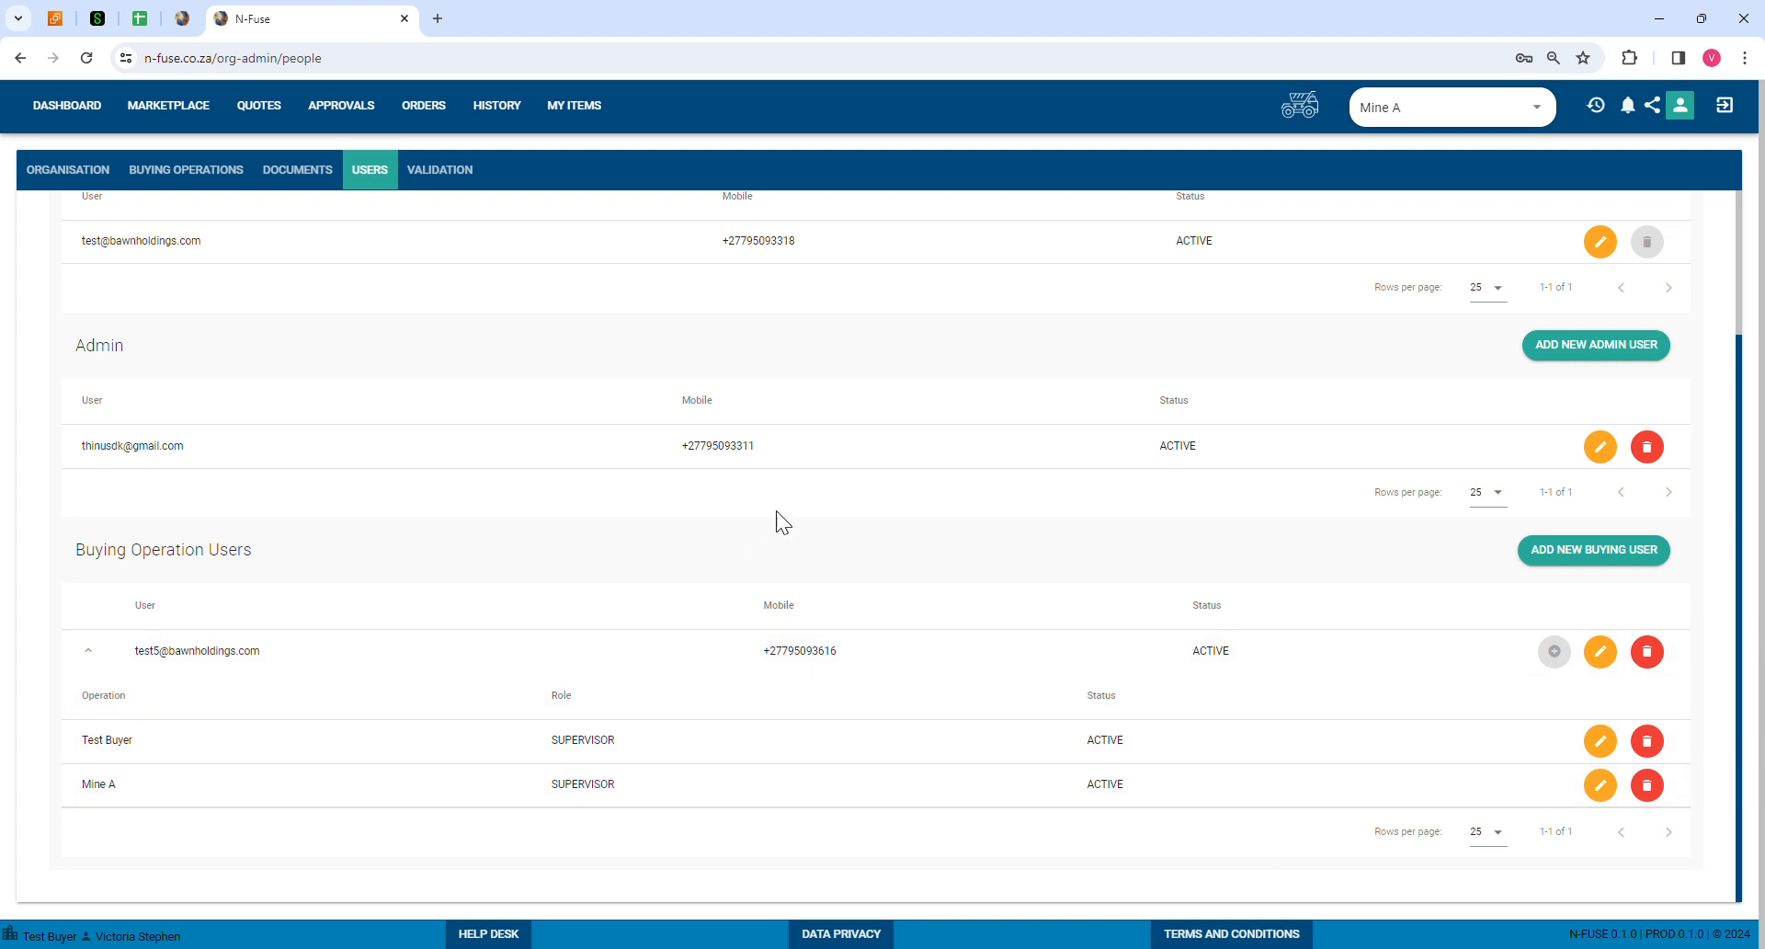
left_click(204, 176)
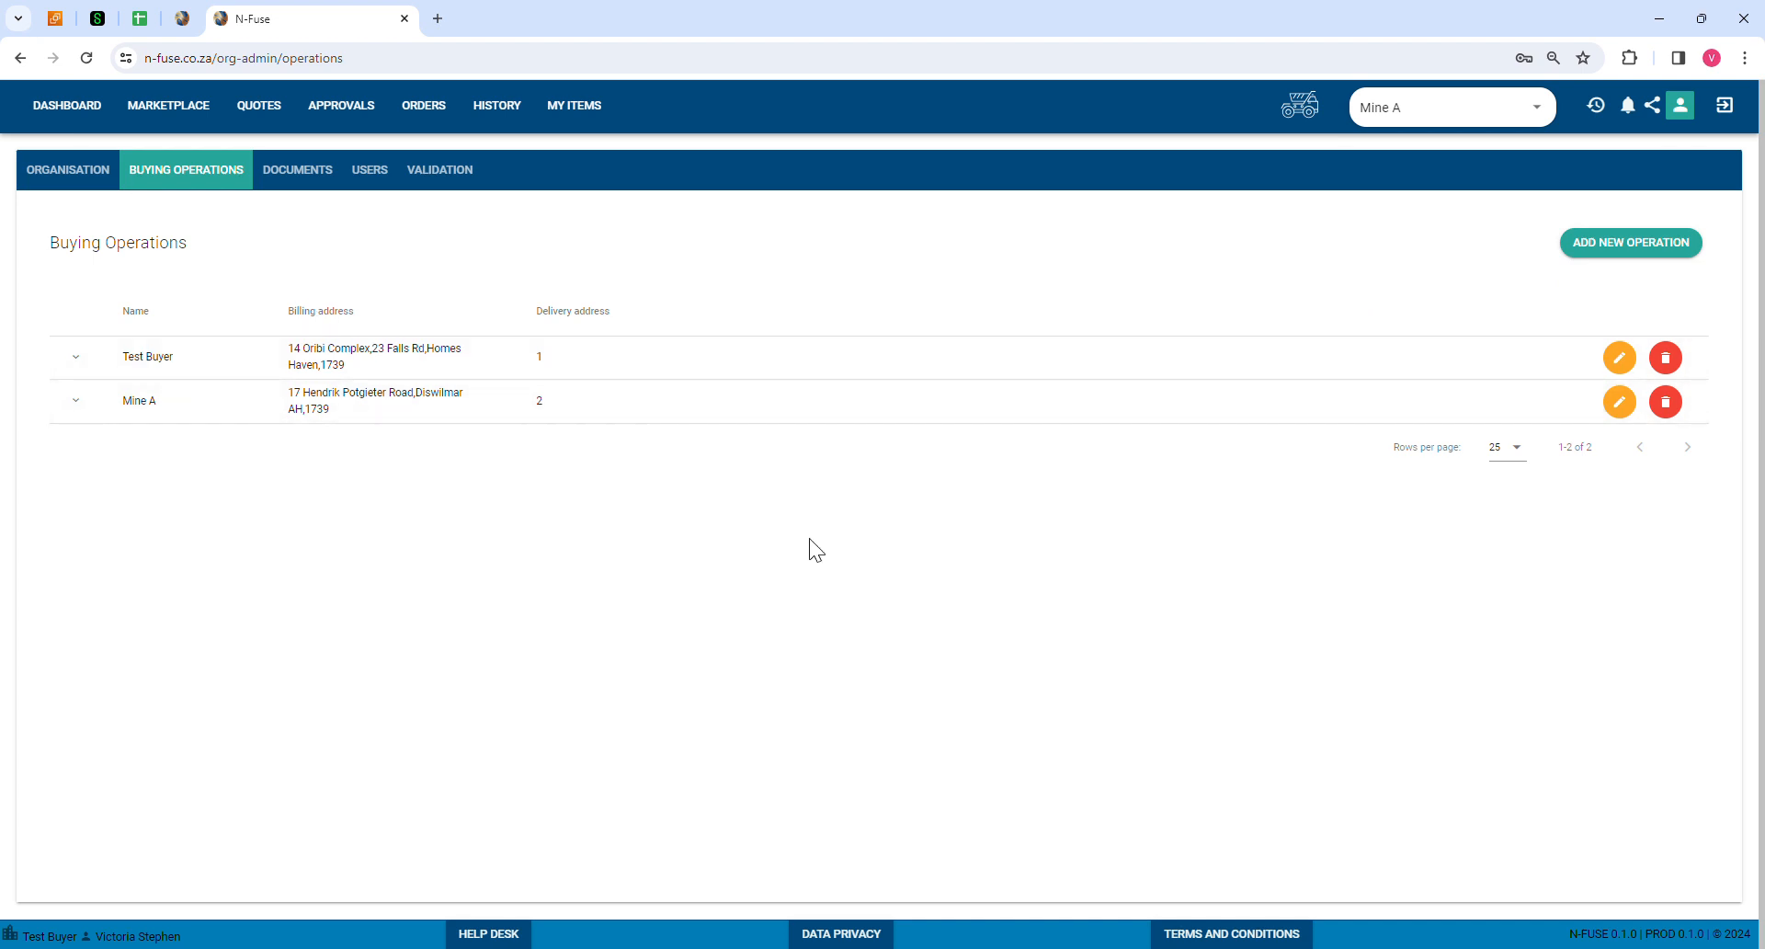
left_click(65, 170)
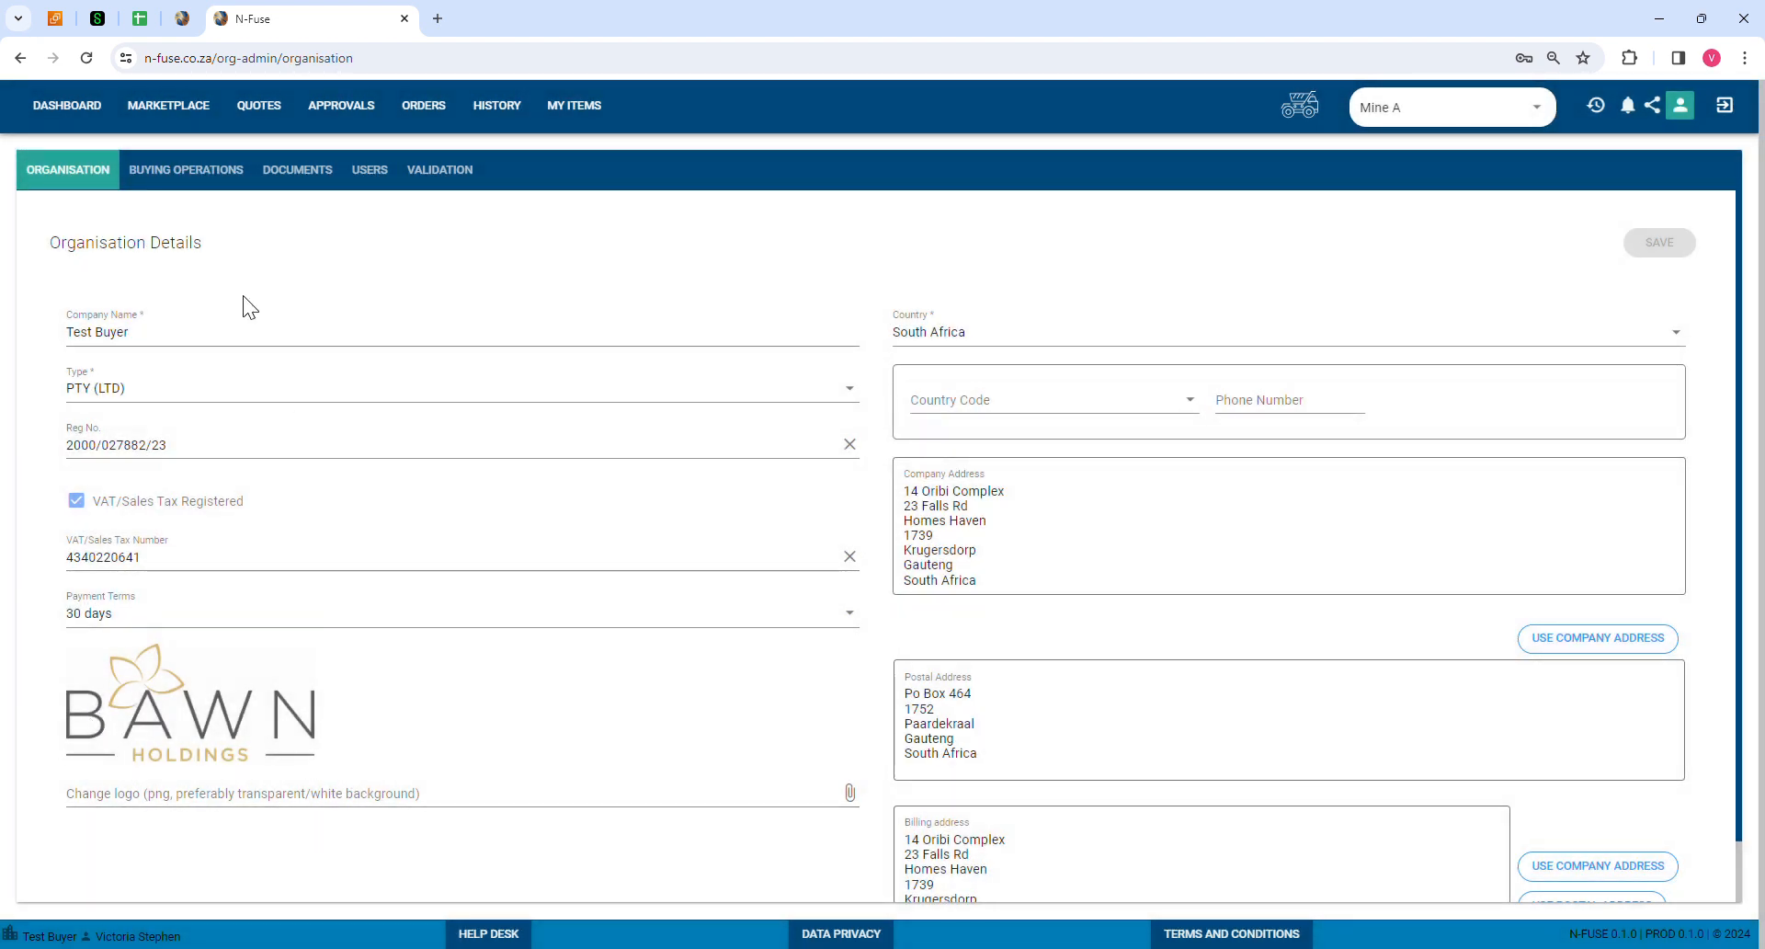
left_click(205, 174)
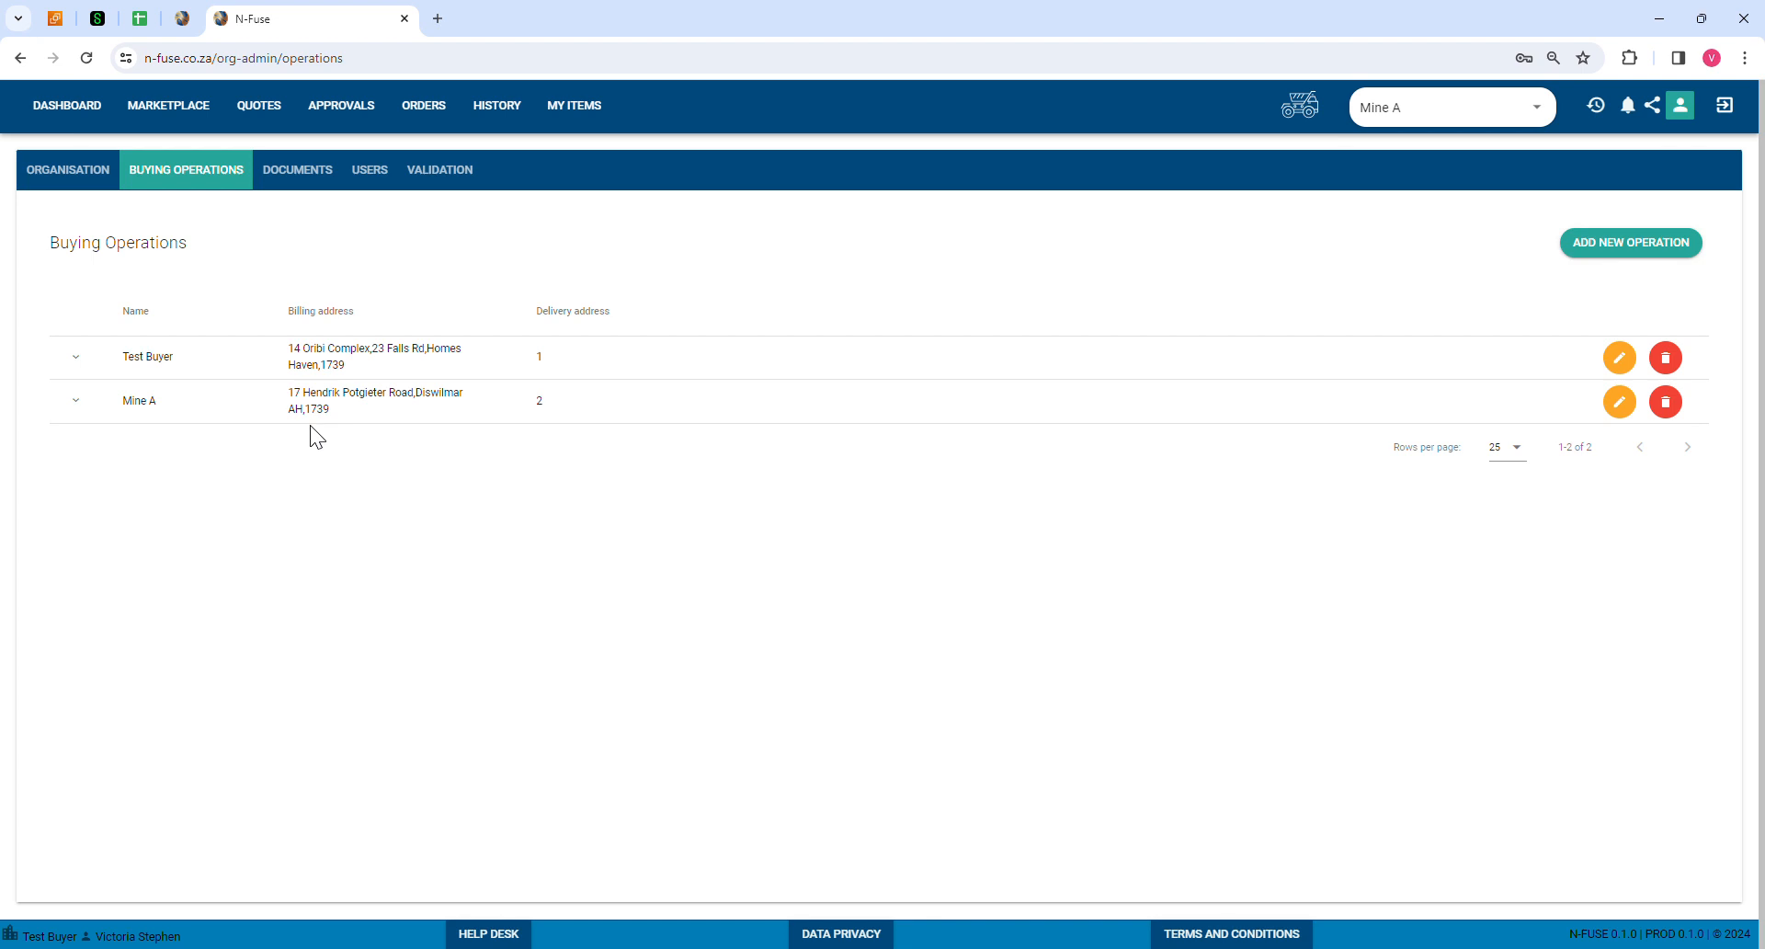
left_click(497, 934)
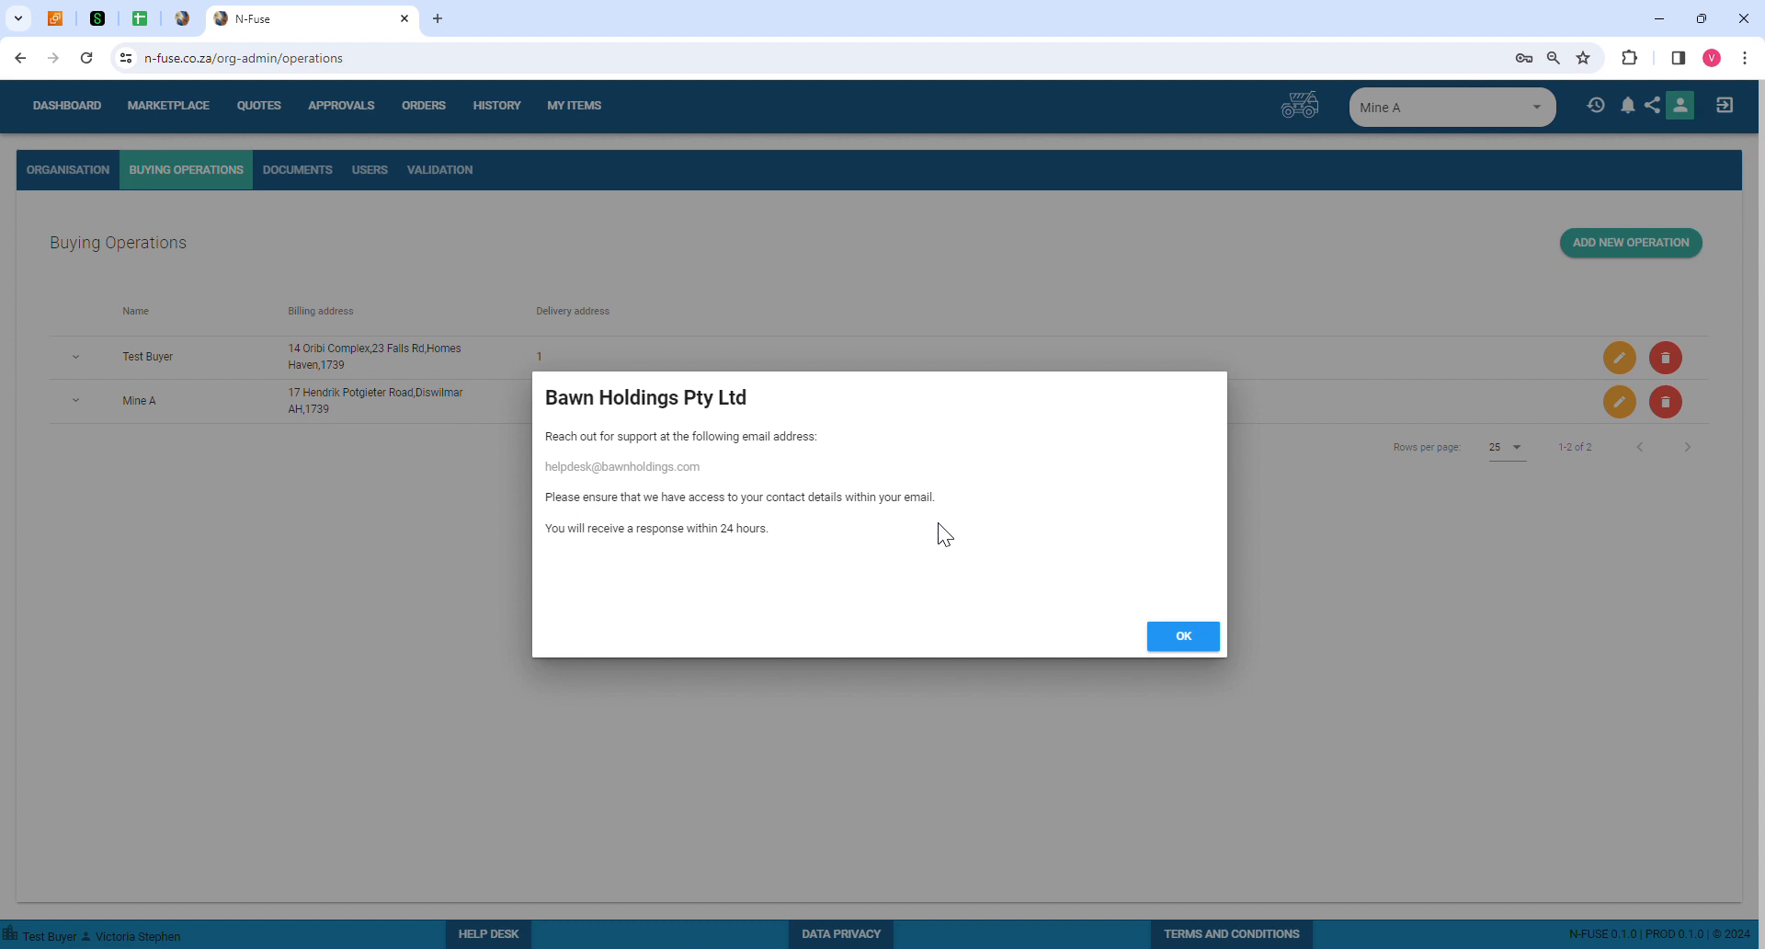
left_click(1184, 650)
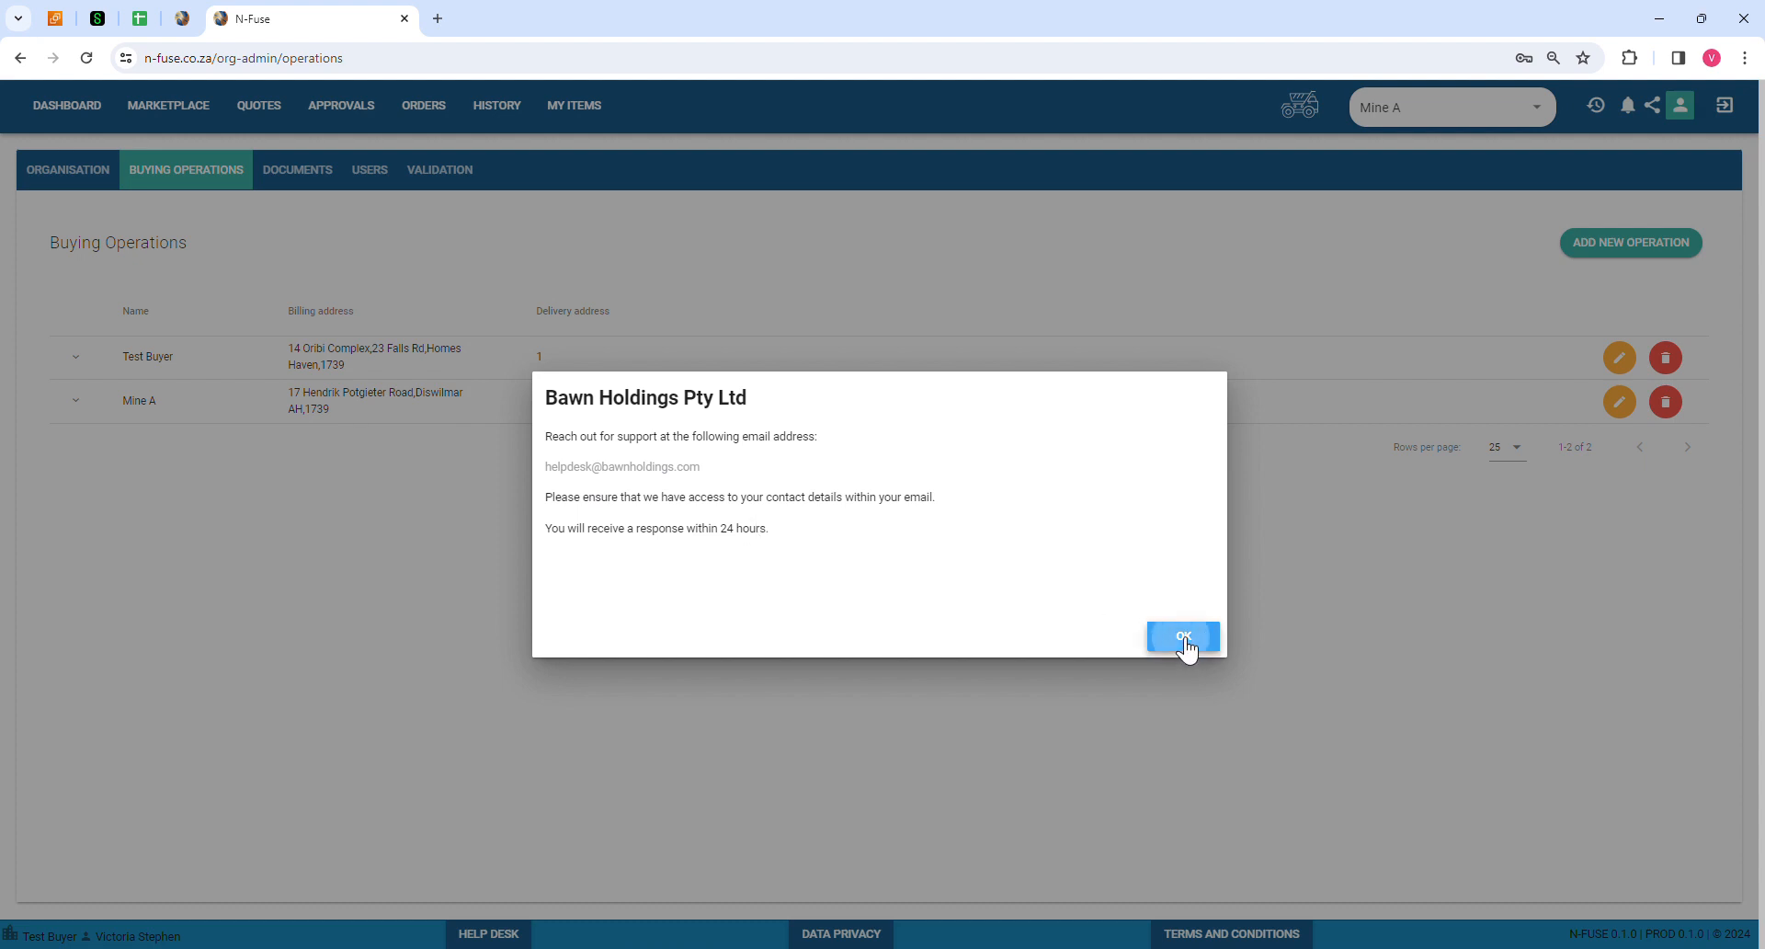